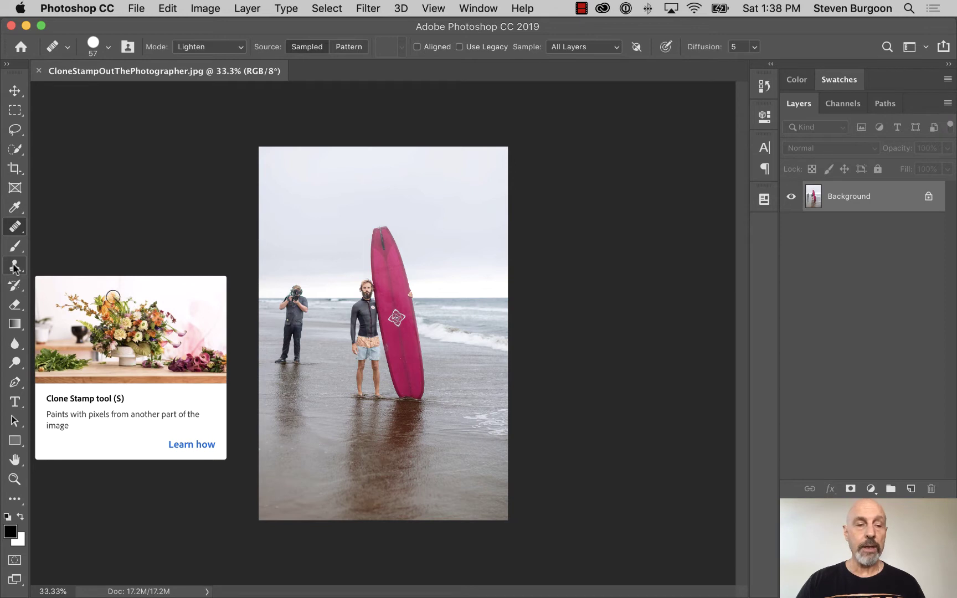
Step: Set up the Clone Stamp tool with a 60 px brush at 58% hardness
click(15, 266)
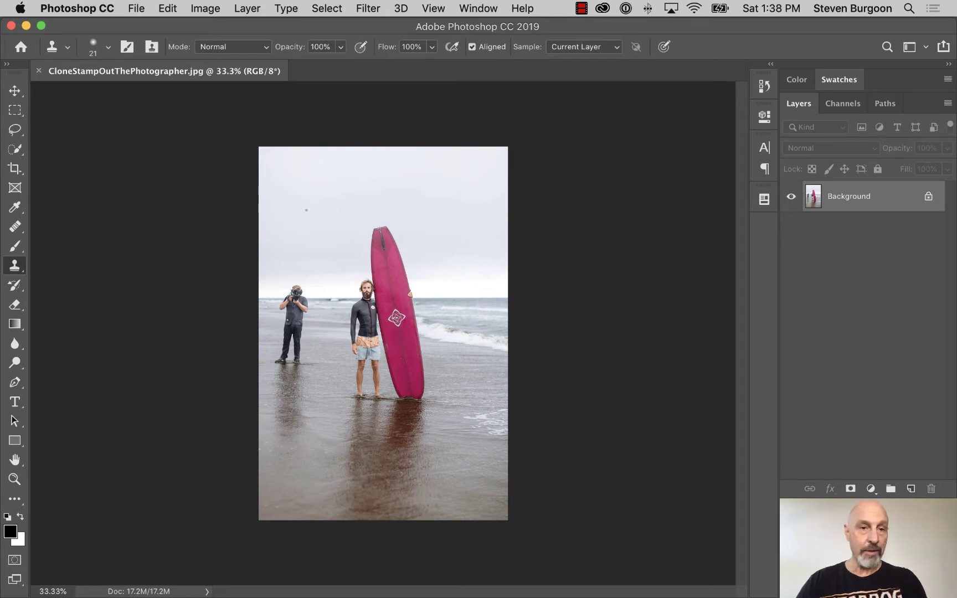
right_click(307, 210)
drag(394, 247, 415, 247)
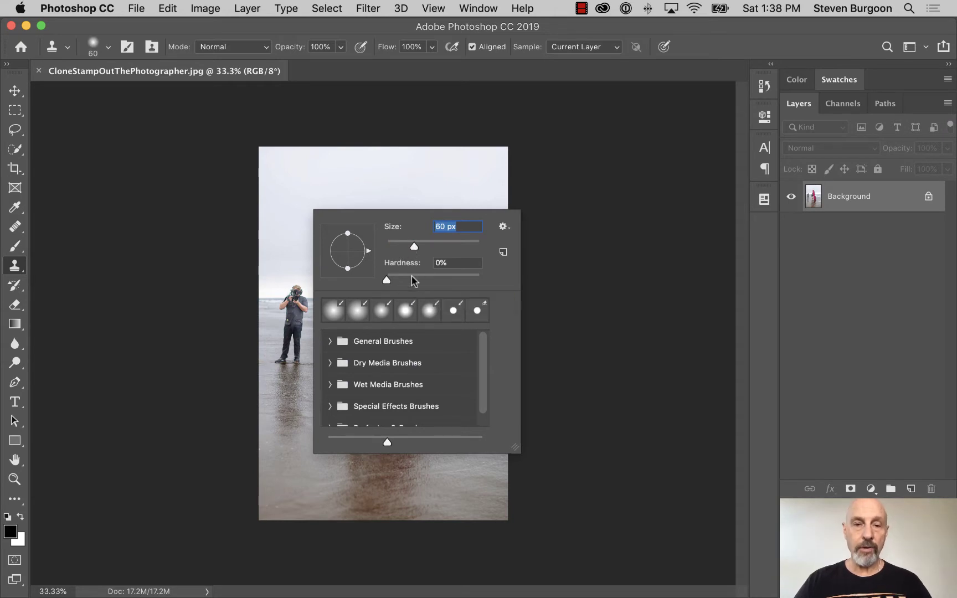
drag(386, 280, 488, 282)
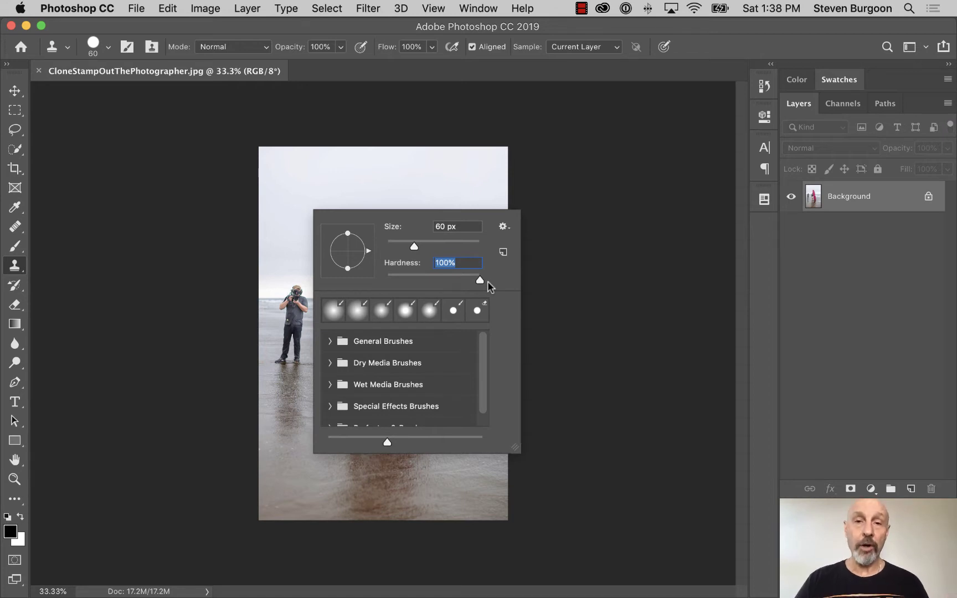
drag(480, 281, 445, 285)
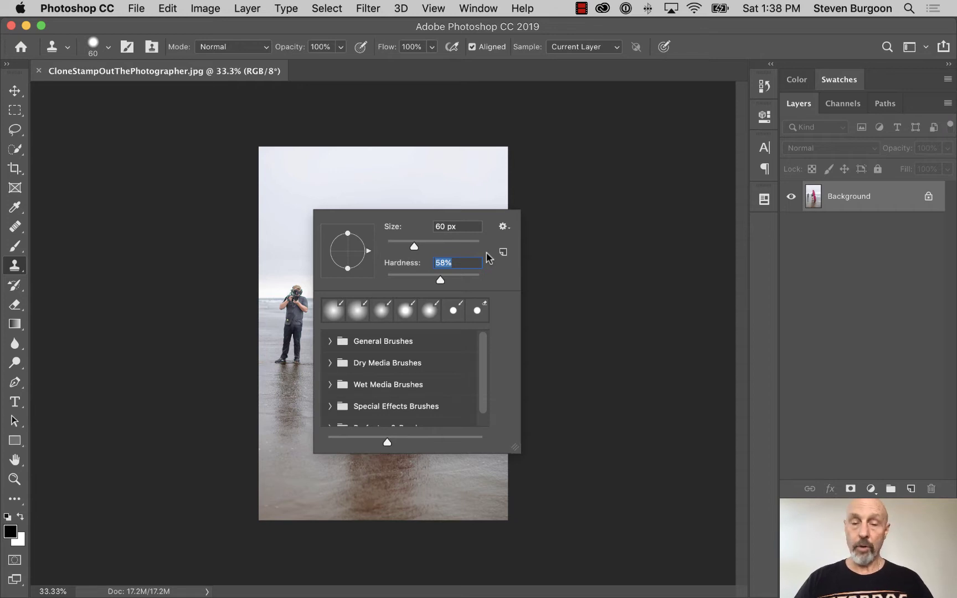
key(Return)
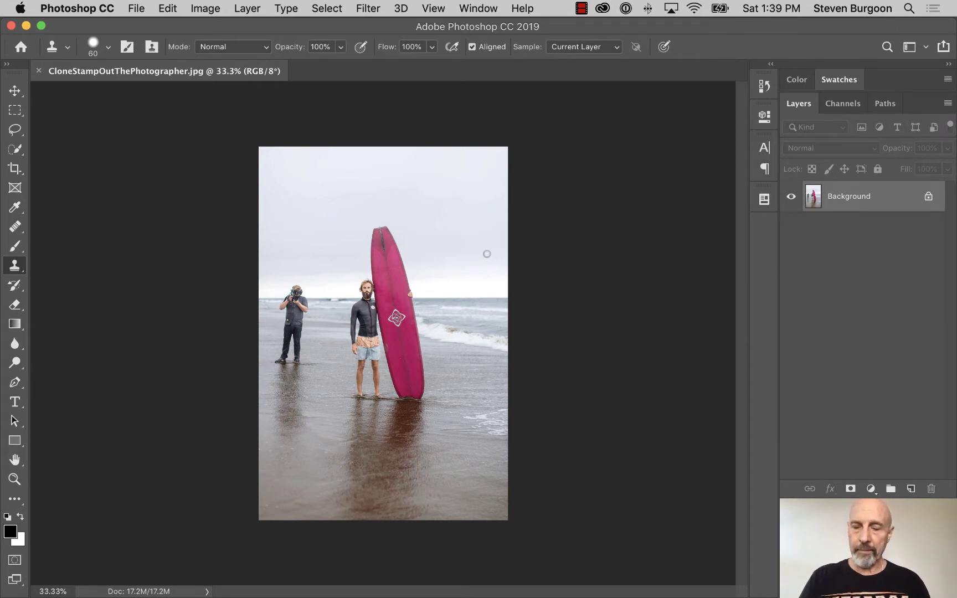
Step: Try to clone onto the sky beside the surfboard without defining a source point
key(super+plus)
key(super+plus)
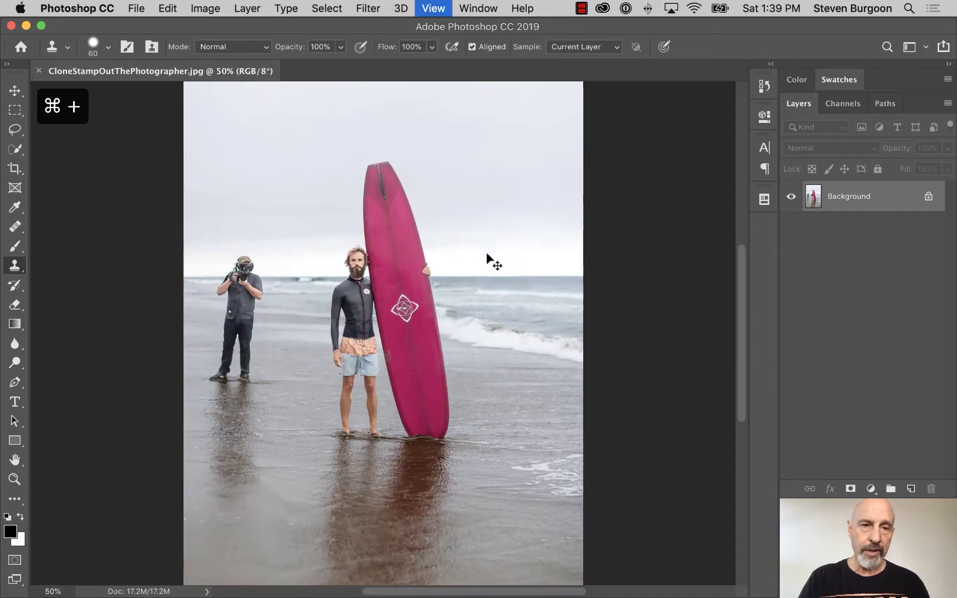
key(super+plus)
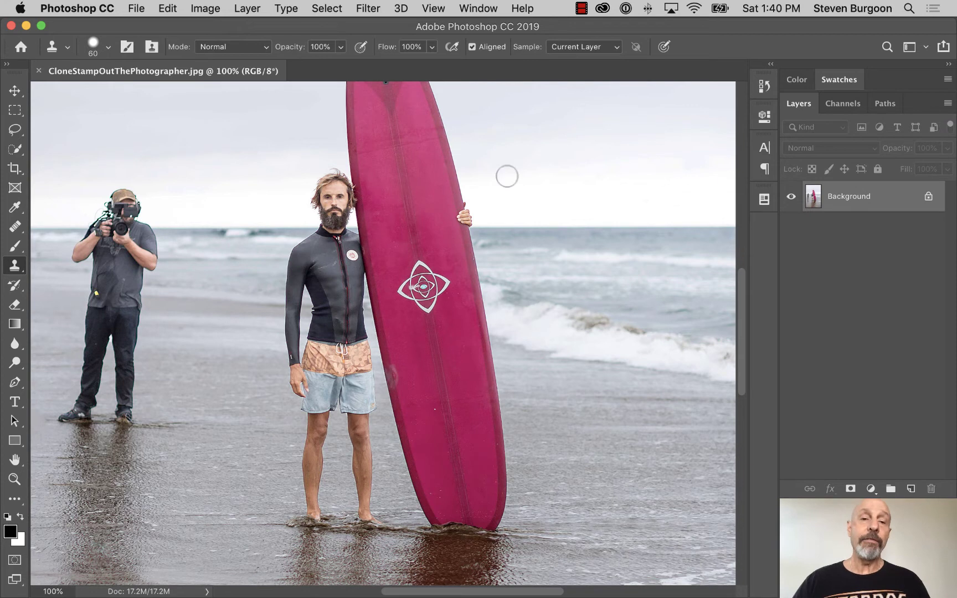
click(519, 148)
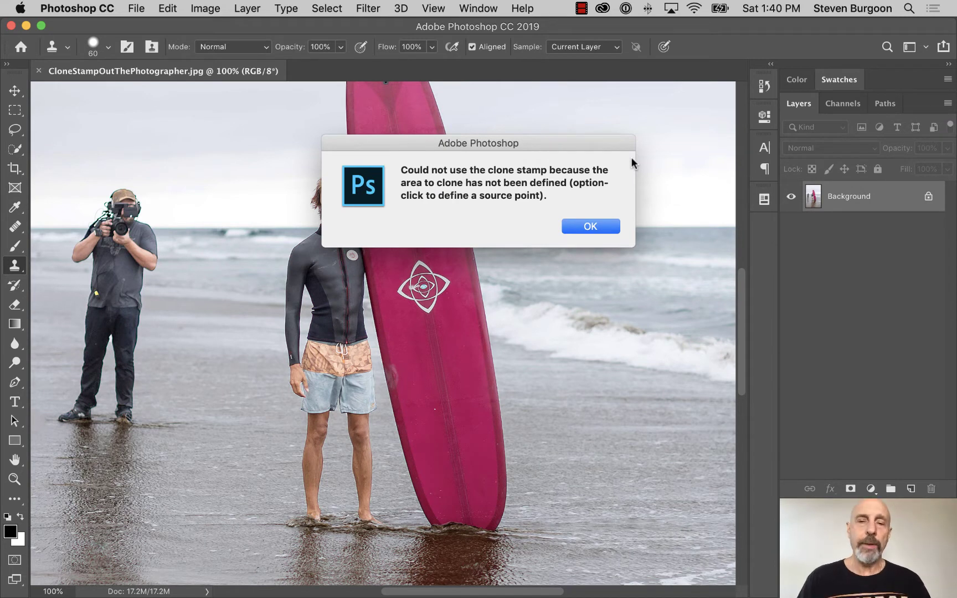
click(589, 227)
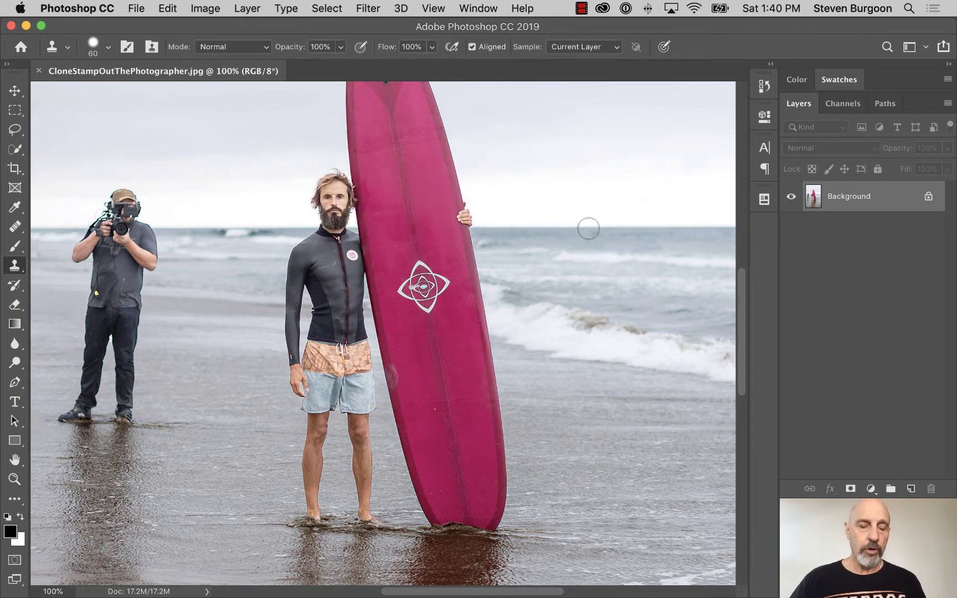
Step: Clone the surfer and board over the open sea and sky, using his face as the source, and undo the stroke
key(alt)
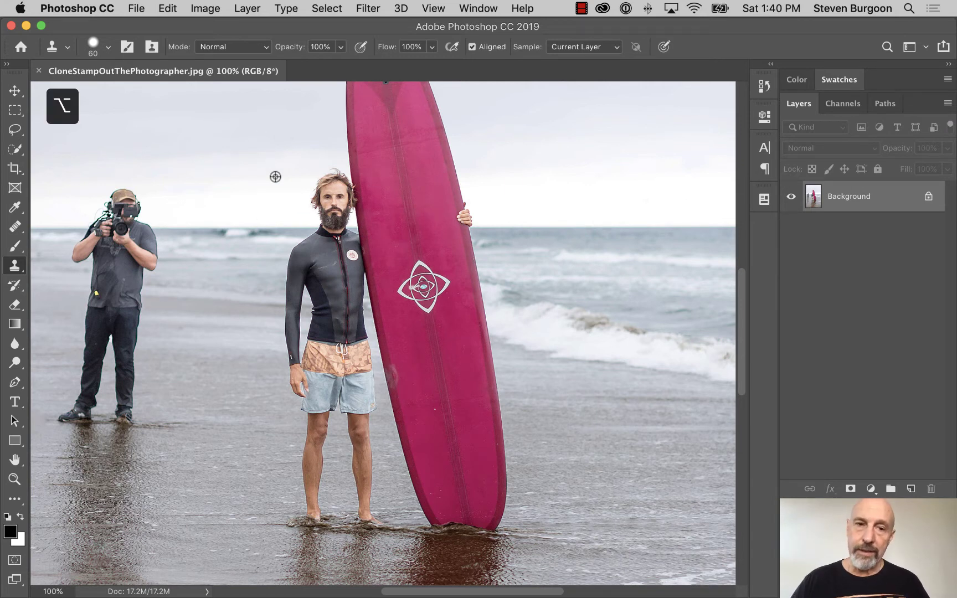
alt+click(333, 195)
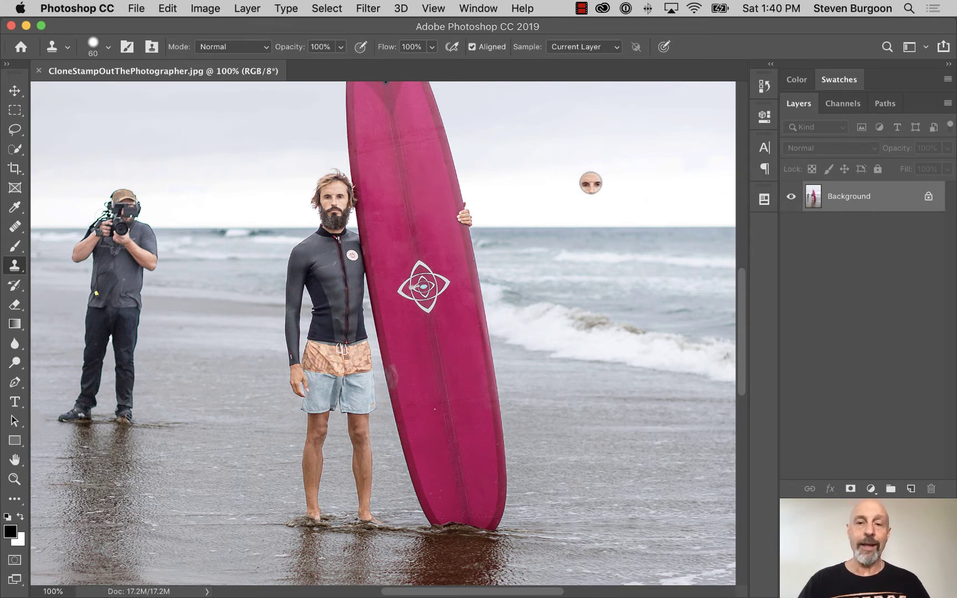
mouse_move(591, 183)
mouse_down()
mouse_move(576, 188)
mouse_move(582, 208)
mouse_move(598, 194)
mouse_move(589, 175)
mouse_move(570, 188)
mouse_move(574, 213)
mouse_move(593, 222)
mouse_move(609, 211)
mouse_move(616, 180)
mouse_move(606, 166)
mouse_move(577, 162)
mouse_move(565, 184)
mouse_move(571, 221)
mouse_move(604, 223)
mouse_move(620, 205)
mouse_move(619, 175)
mouse_move(595, 158)
mouse_move(564, 180)
mouse_move(568, 239)
mouse_move(608, 241)
mouse_move(626, 225)
mouse_move(547, 256)
mouse_move(557, 241)
mouse_move(557, 288)
mouse_move(619, 236)
mouse_move(625, 265)
mouse_move(648, 237)
mouse_move(676, 247)
mouse_move(650, 173)
mouse_move(614, 135)
mouse_move(597, 173)
mouse_move(626, 142)
mouse_move(618, 164)
mouse_move(658, 170)
mouse_move(650, 193)
mouse_up()
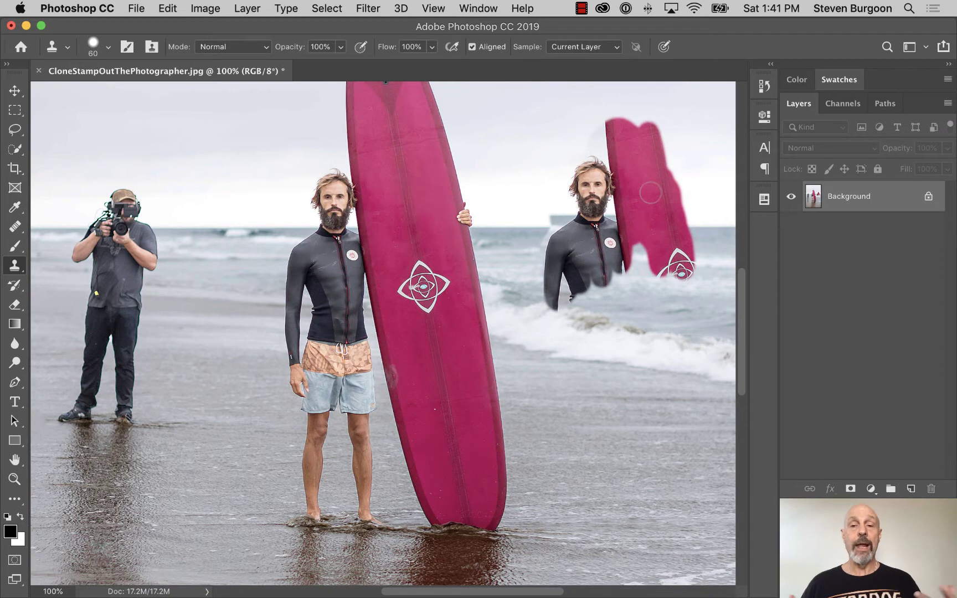
key(super+z)
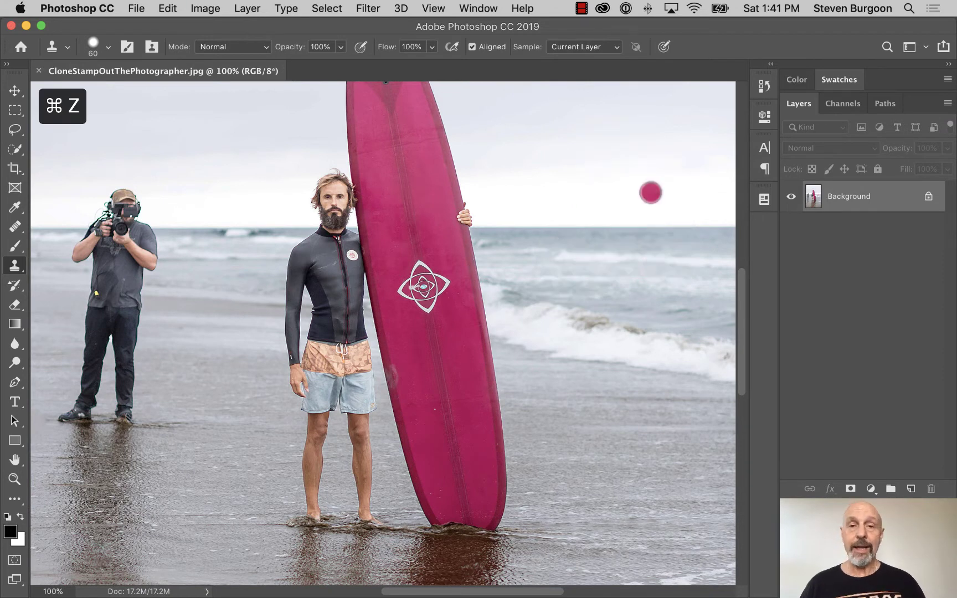
Step: Remove the photographer and his reflection from the beach by painting over them with the Spot Healing Brush in Content-Aware mode
scroll(637, 191, right, 3)
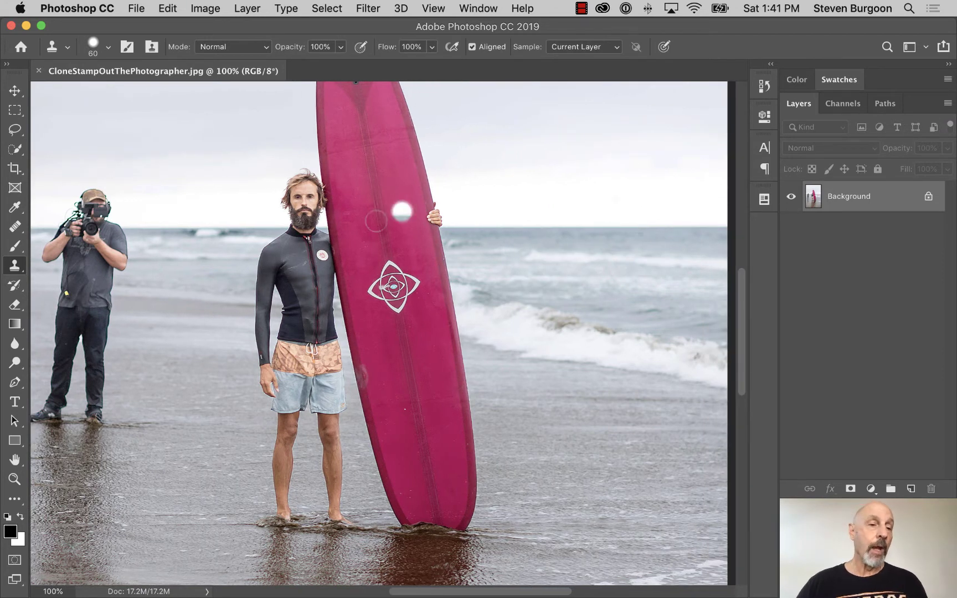
click(13, 226)
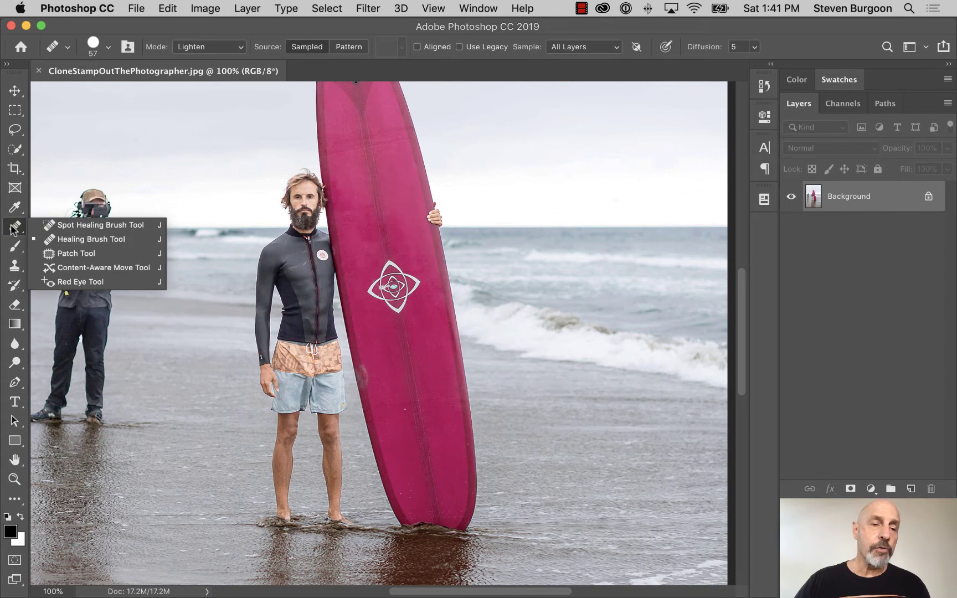
click(61, 225)
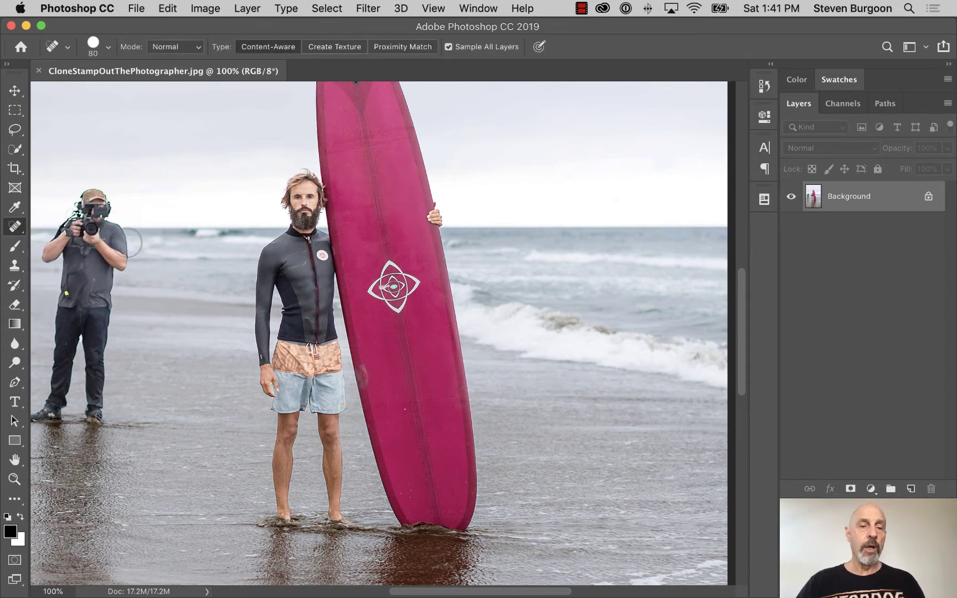
key(space)
drag(154, 240, 339, 255)
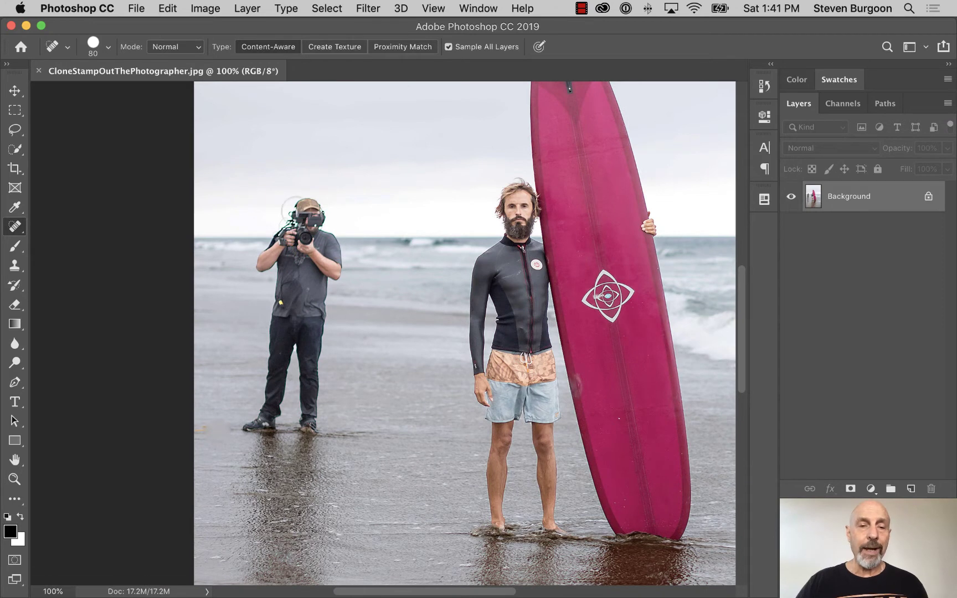
mouse_move(326, 206)
mouse_down()
mouse_move(295, 208)
mouse_move(264, 270)
mouse_move(279, 272)
mouse_move(252, 415)
mouse_move(267, 431)
mouse_move(311, 432)
mouse_move(285, 407)
mouse_move(319, 407)
mouse_move(316, 321)
mouse_move(335, 208)
mouse_move(299, 266)
mouse_move(308, 256)
mouse_move(283, 396)
mouse_move(310, 450)
mouse_up()
mouse_move(313, 531)
mouse_down()
mouse_move(335, 526)
mouse_move(335, 554)
mouse_move(315, 574)
mouse_move(249, 576)
mouse_move(240, 496)
mouse_move(262, 454)
mouse_move(254, 558)
mouse_move(279, 435)
mouse_move(296, 540)
mouse_move(311, 560)
mouse_move(280, 535)
mouse_move(294, 529)
mouse_up()
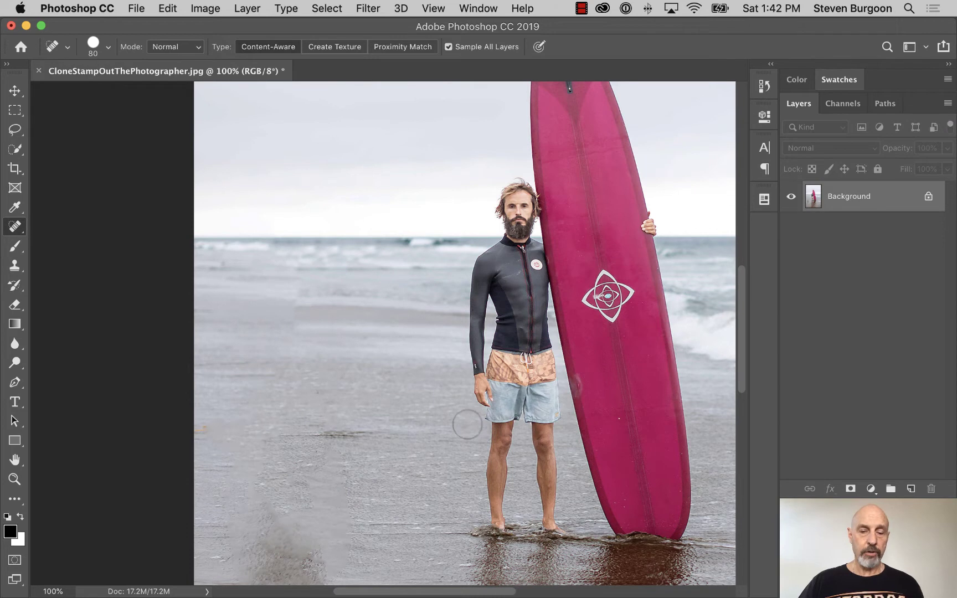
scroll(399, 413, down, 5)
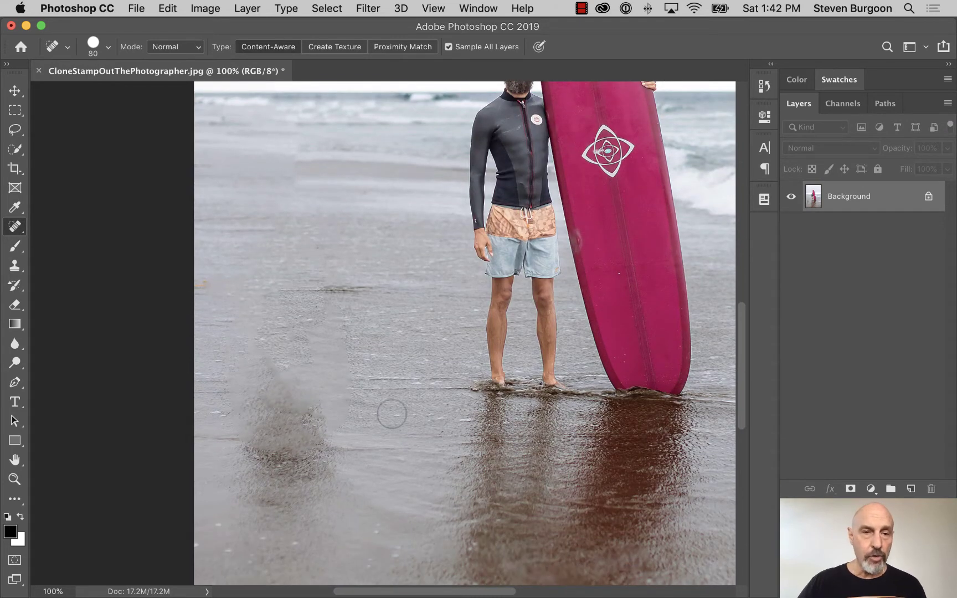
scroll(392, 414, up, 2)
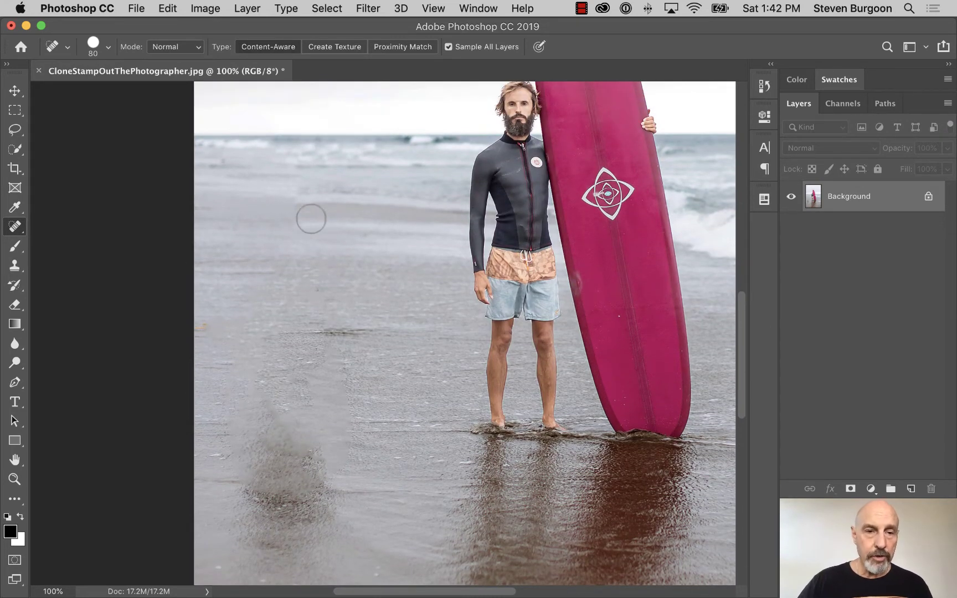
Step: Clone textured wet sand from the clean area beside the surfer over the upper part of the smeared healing patch
click(15, 90)
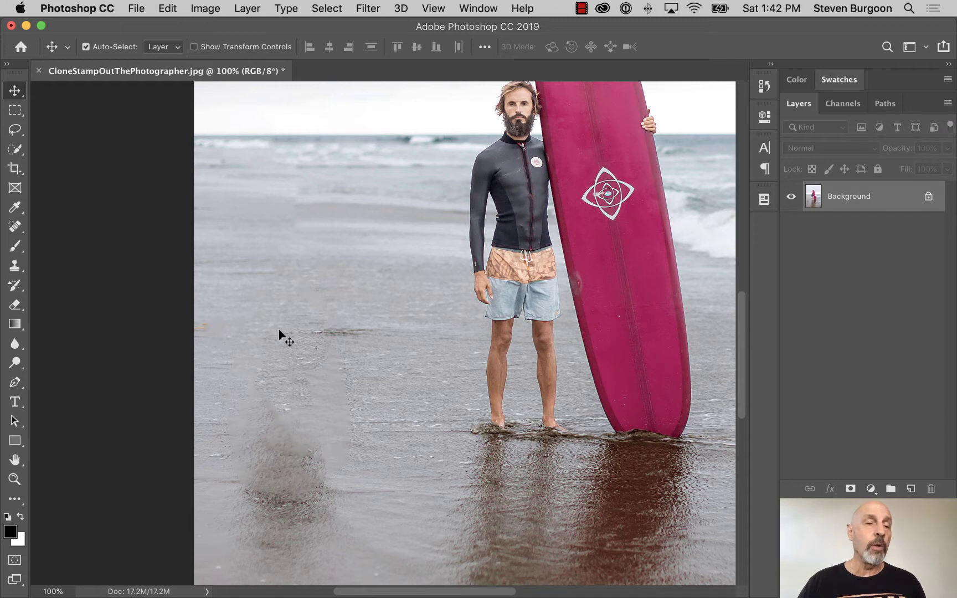
click(17, 268)
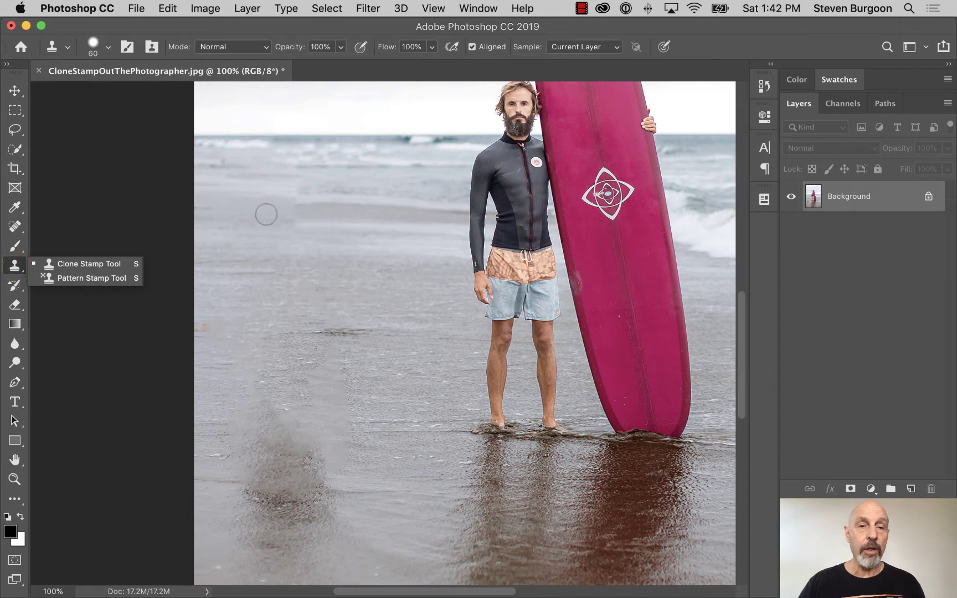
key(super+plus)
key(super+plus)
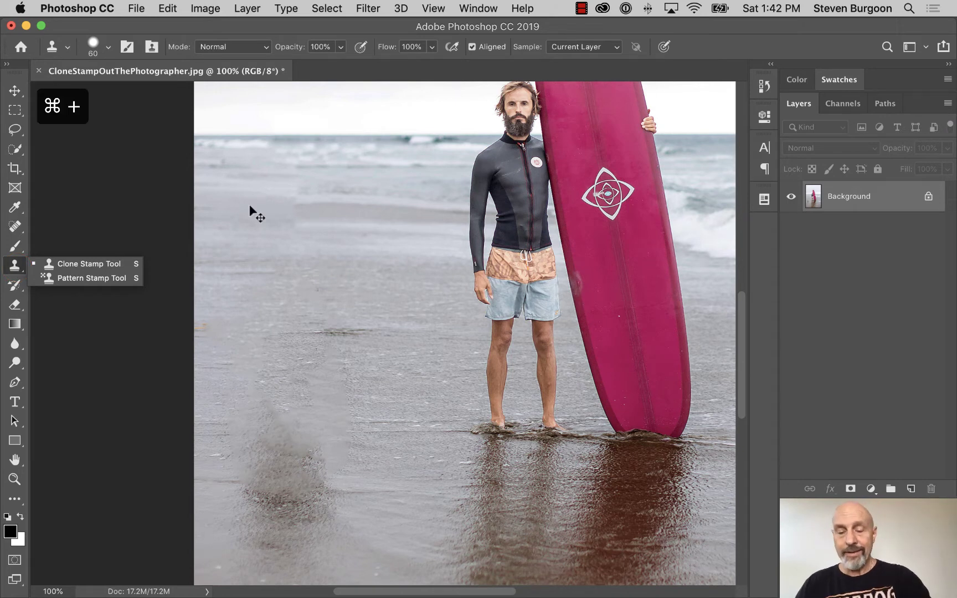
key(space)
drag(222, 203, 359, 122)
mouse_move(318, 303)
mouse_down()
mouse_move(305, 150)
mouse_move(297, 154)
mouse_up()
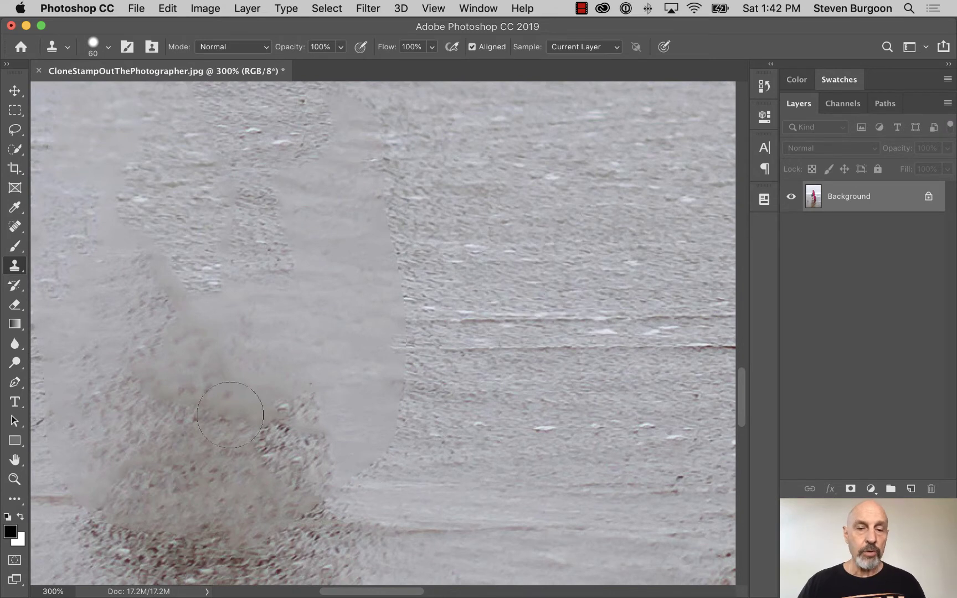
mouse_move(183, 450)
mouse_down()
mouse_move(212, 269)
mouse_move(184, 401)
mouse_move(193, 388)
mouse_up()
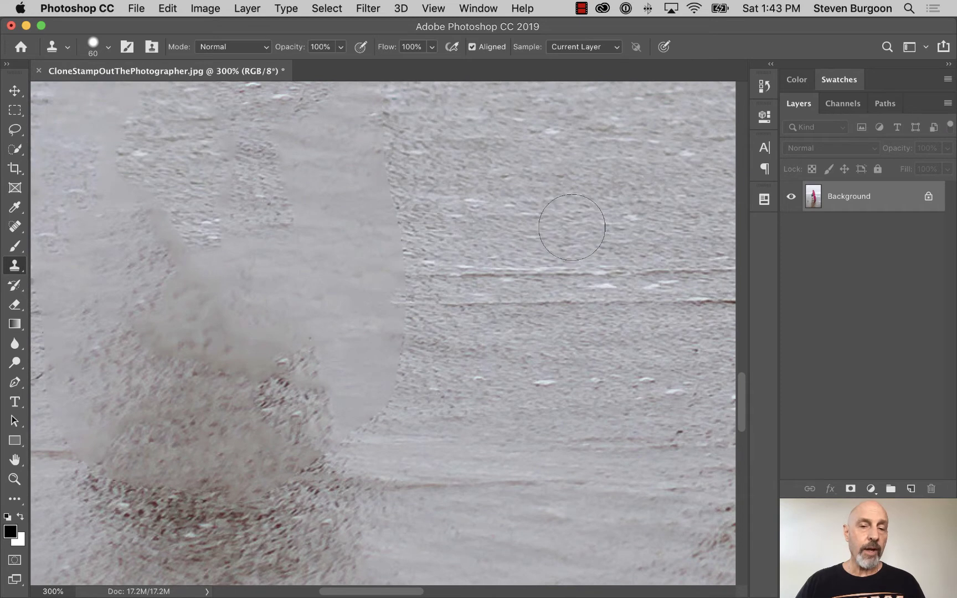
key(alt)
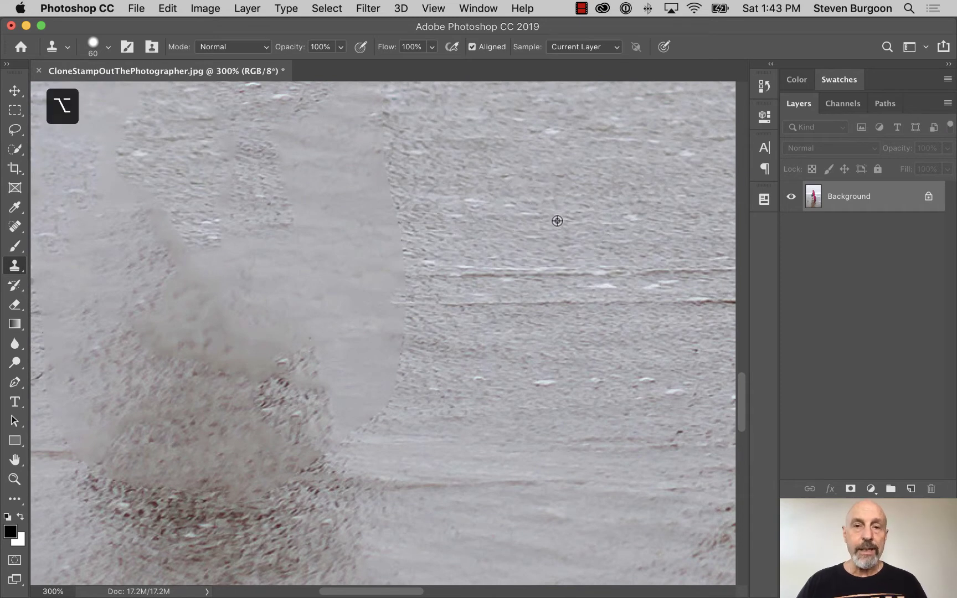
alt+click(549, 205)
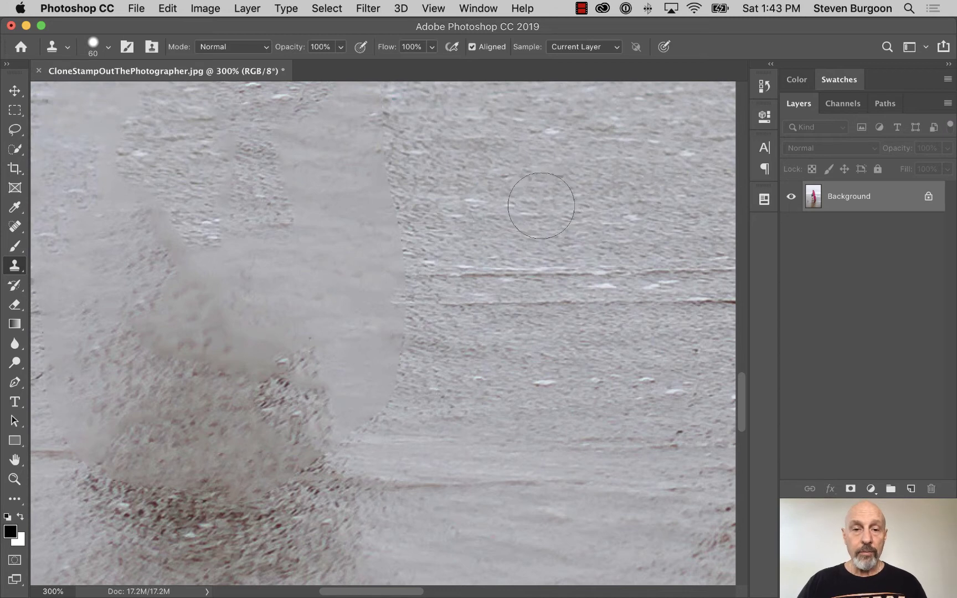
click(383, 212)
mouse_move(383, 231)
mouse_down()
mouse_move(383, 187)
mouse_move(368, 176)
mouse_move(350, 177)
mouse_move(330, 205)
mouse_move(297, 207)
mouse_move(308, 186)
mouse_up()
mouse_move(385, 154)
mouse_down()
mouse_move(310, 154)
mouse_move(277, 128)
mouse_move(329, 115)
mouse_up()
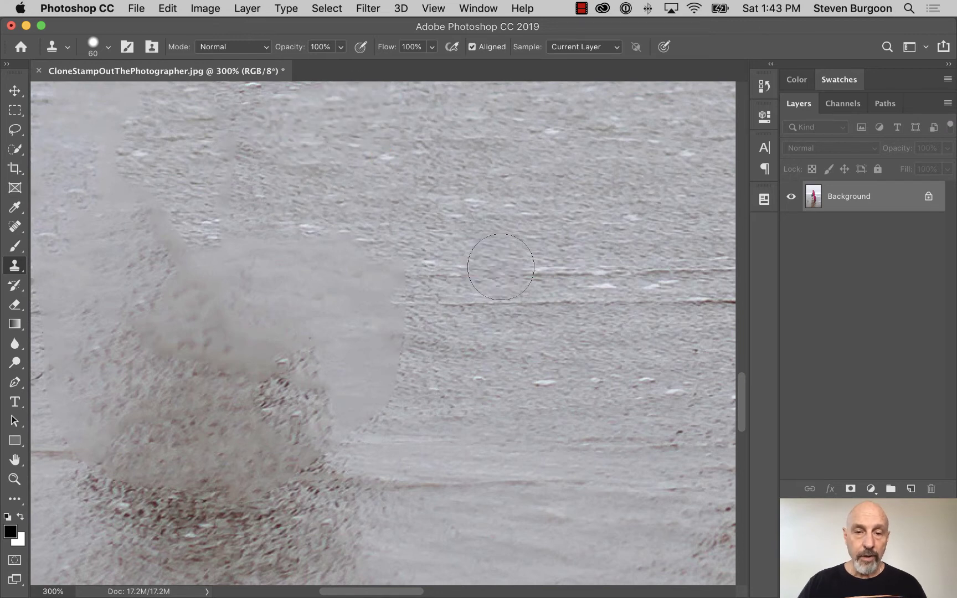
Step: Sample the thin horizontal ripple line and clone it across the blurred patch so it continues toward the photographer's former reflection
alt+click(463, 281)
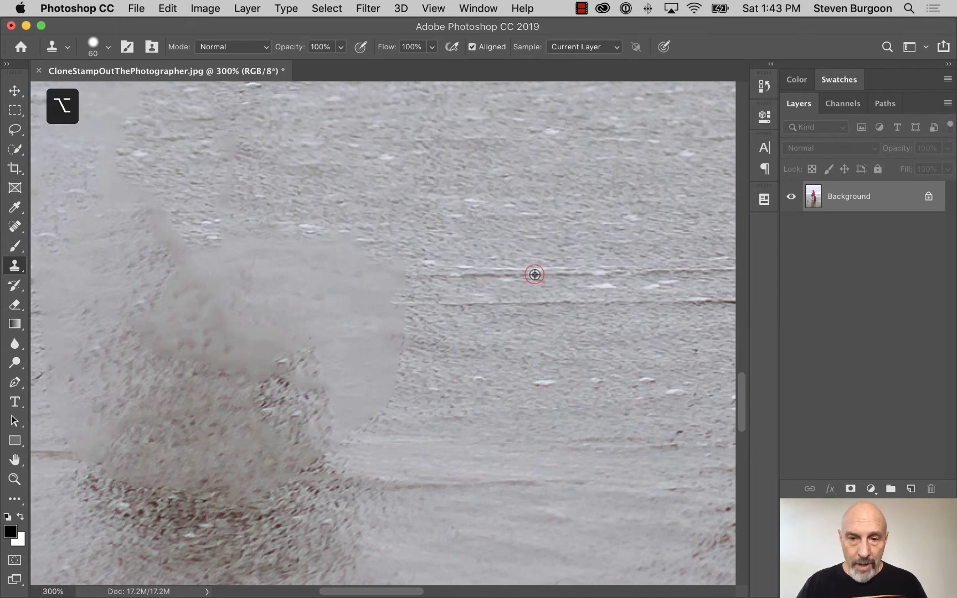
mouse_move(535, 274)
mouse_down()
mouse_move(278, 275)
mouse_move(297, 255)
mouse_move(363, 246)
mouse_up()
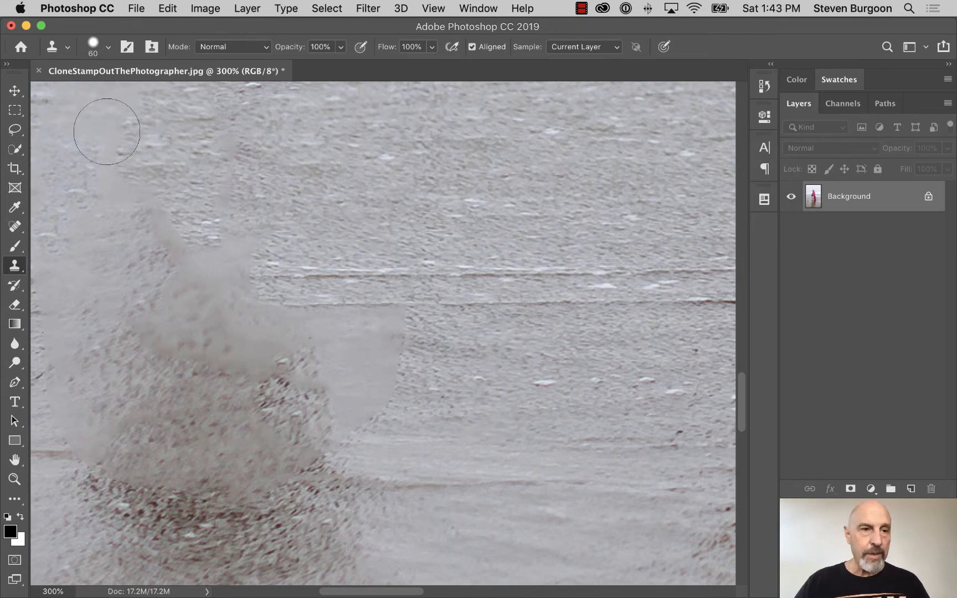
click(14, 91)
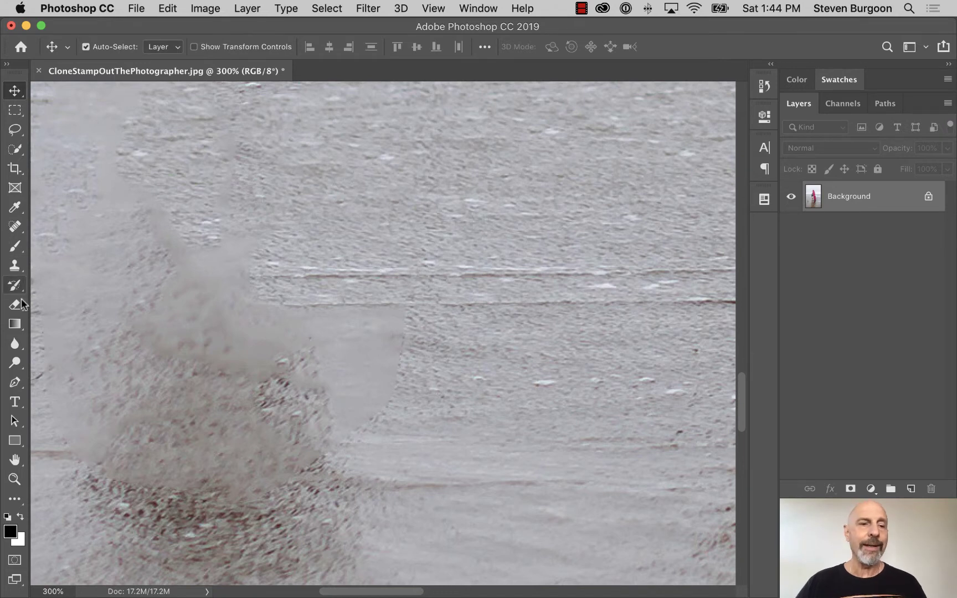
Step: With the Clone Stamp at 45 px, clone clean wet-sand texture over the blurred area just above the thin ripple line
click(15, 265)
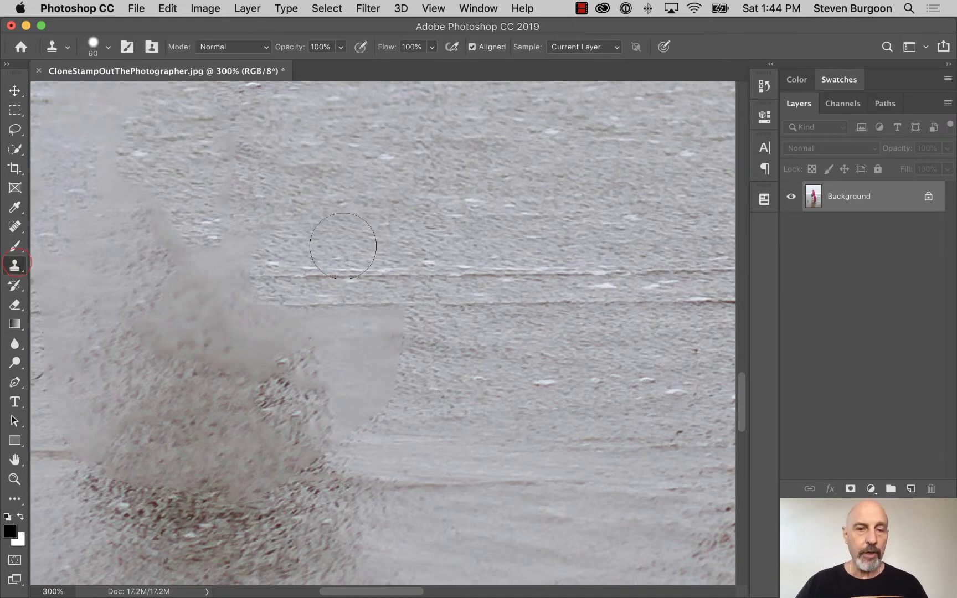
key(bracketleft)
key(bracketleft)
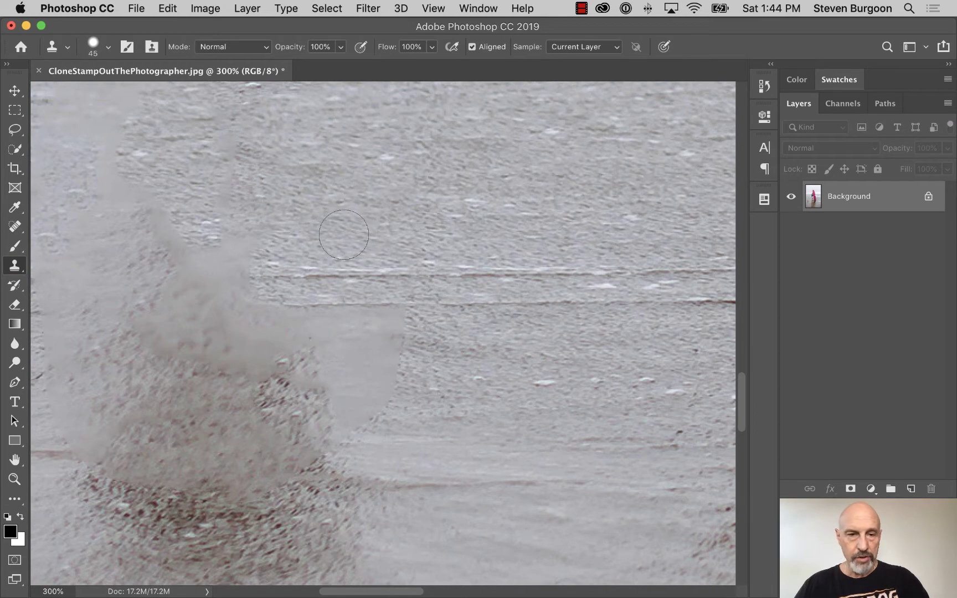
key(alt)
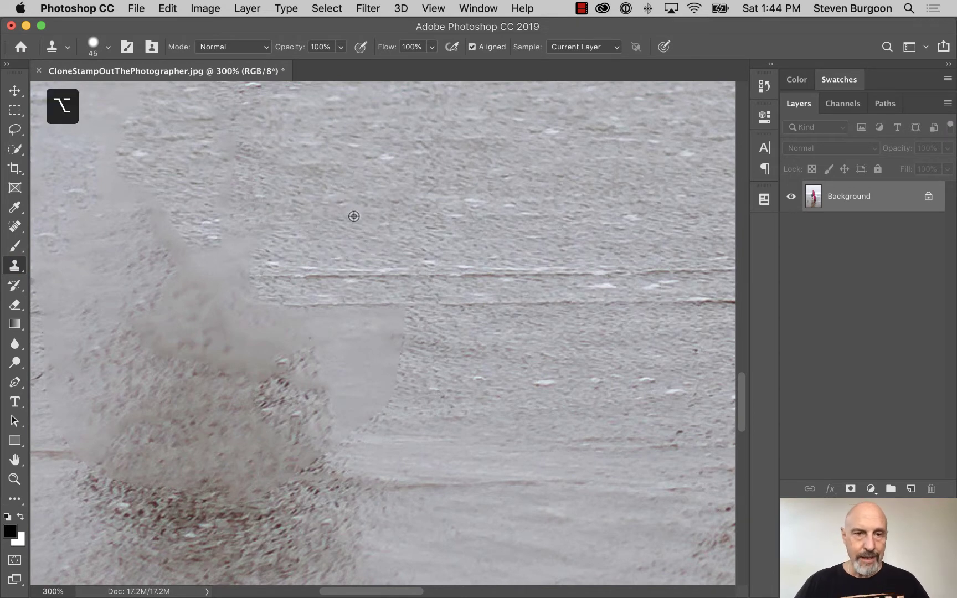
scroll(353, 216, down, 4)
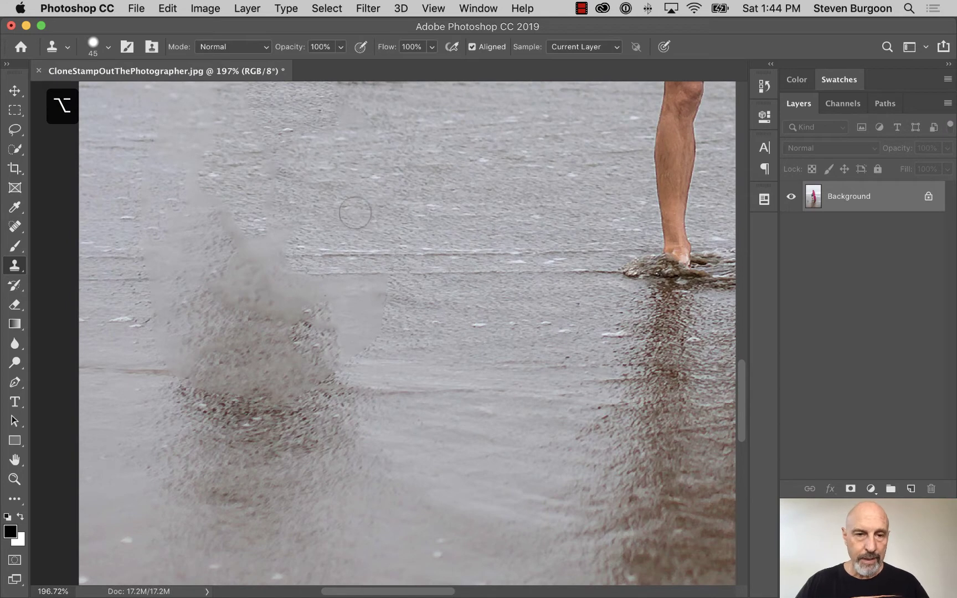
alt+click(355, 212)
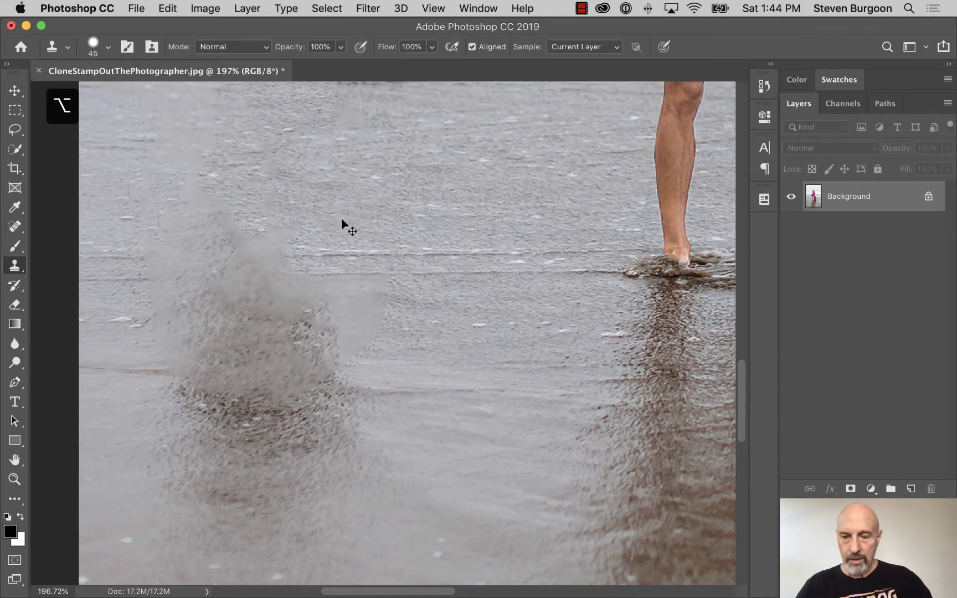
key(super+plus)
key(super+plus)
drag(315, 188, 321, 218)
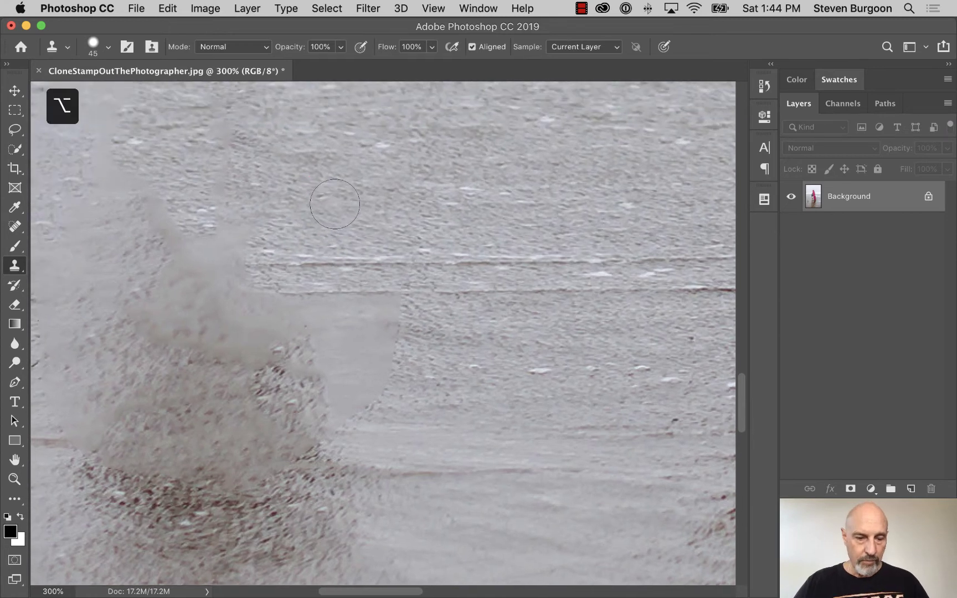
alt+click(336, 208)
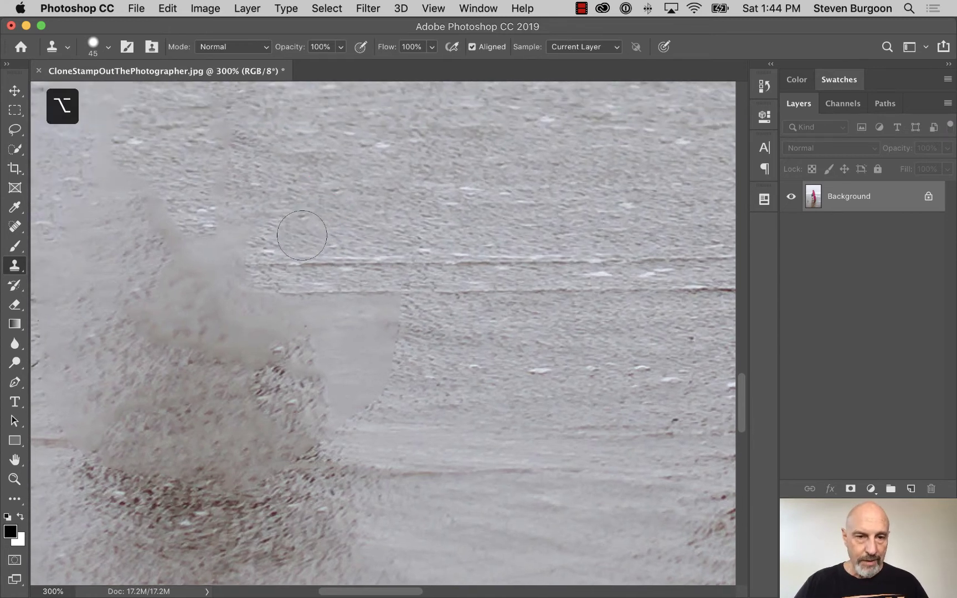
click(302, 235)
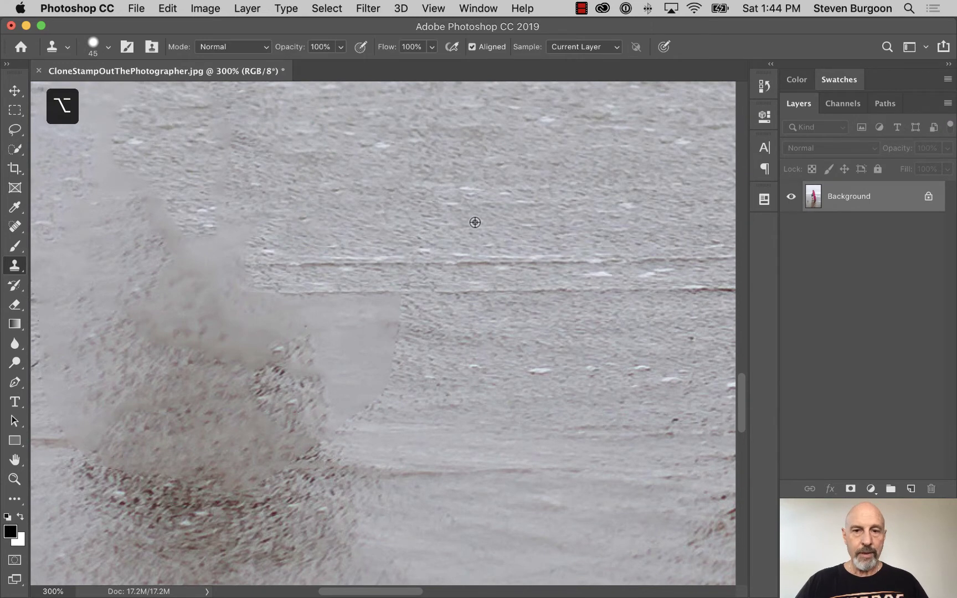
click(260, 238)
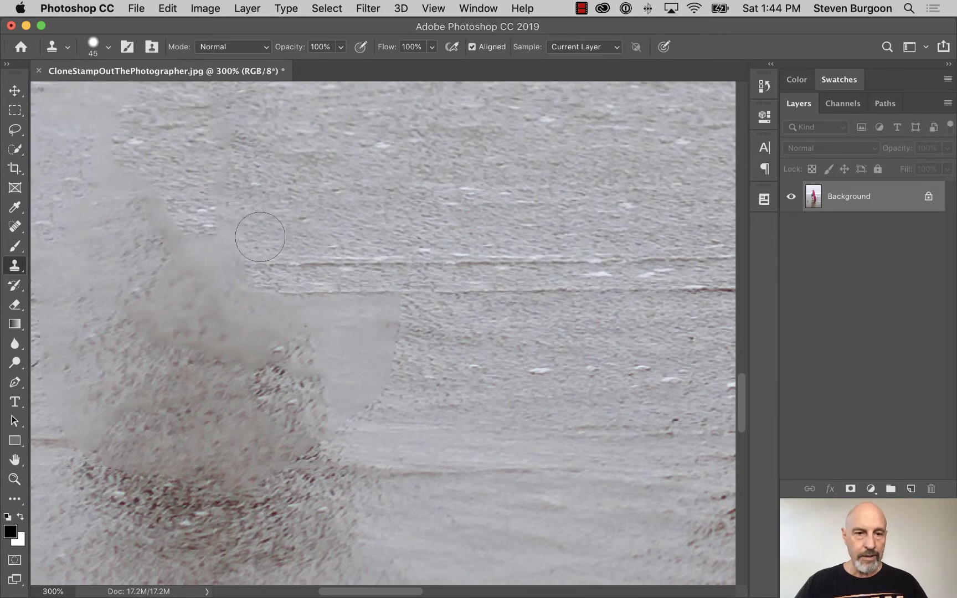
Step: Clone freshly sampled sand over the smear's edge and extend the upper ripple line farther across the blurred patch
alt+click(297, 172)
click(236, 224)
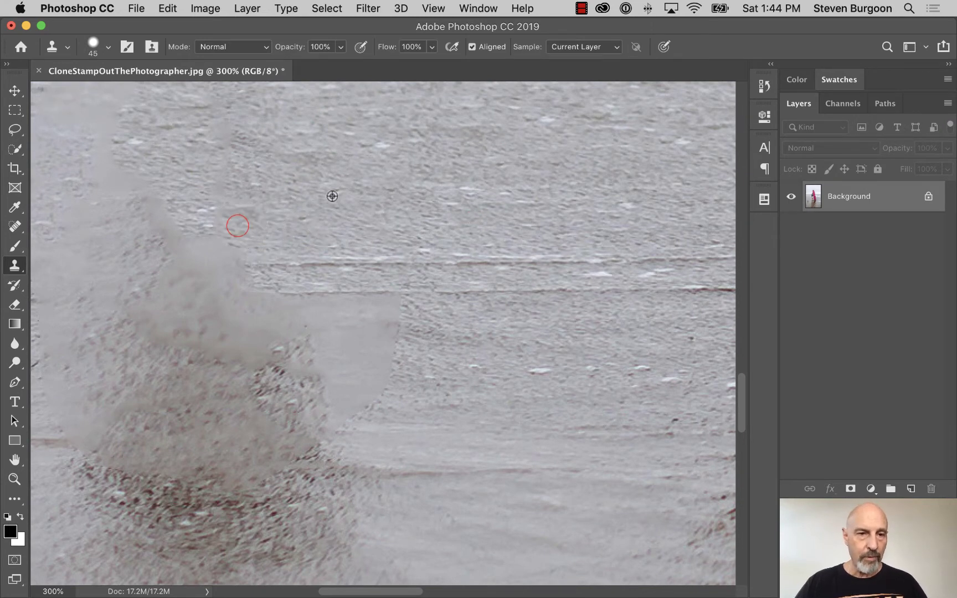
alt+click(468, 188)
click(226, 241)
alt+click(451, 225)
alt+click(324, 264)
drag(188, 261, 244, 263)
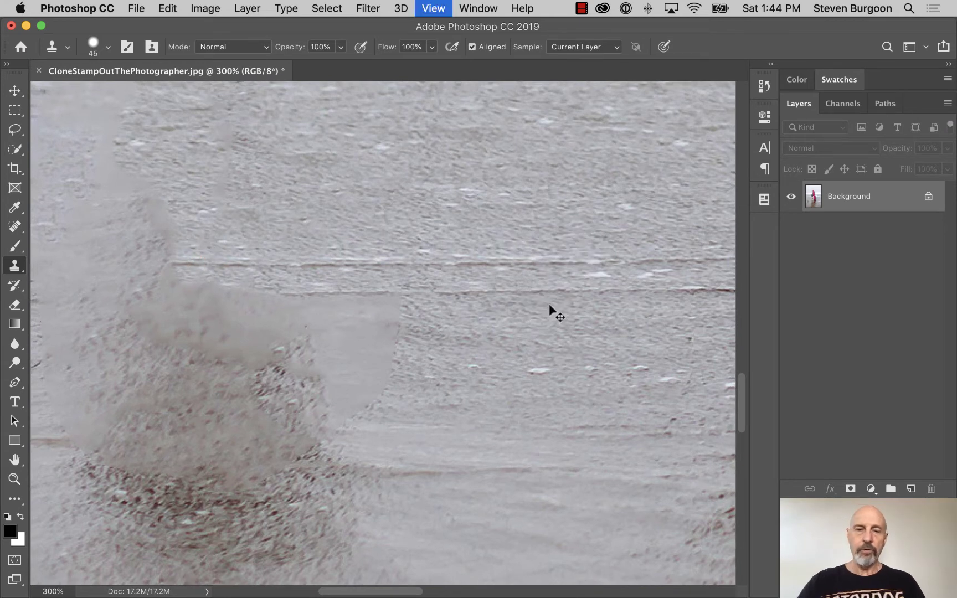
Step: Sample the upper edge of the brown sand band near the shoreline and clone it outward past the band's abrupt end
key(super+minus)
key(super+minus)
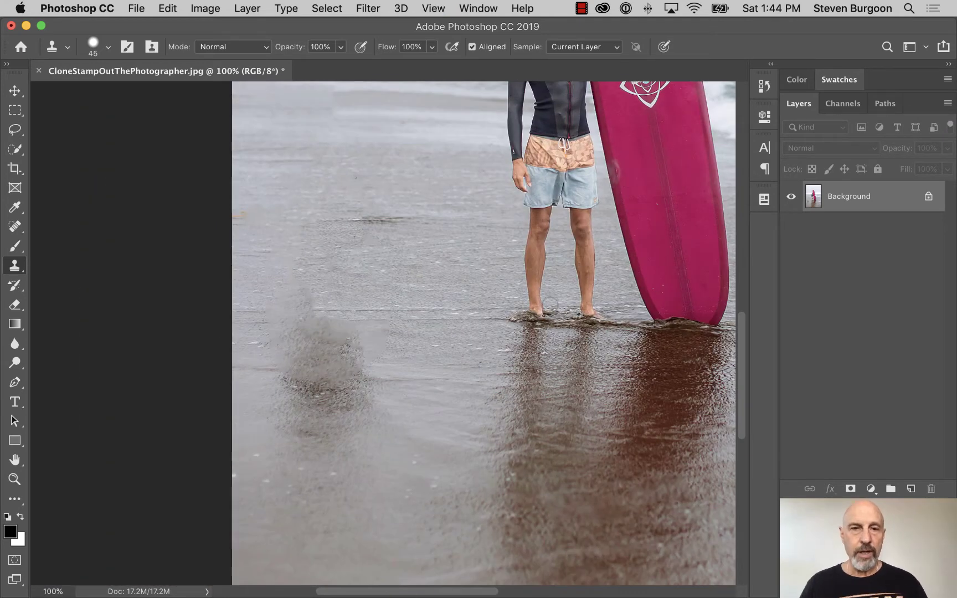
key(space)
drag(440, 167, 438, 292)
key(super+plus)
key(super+plus)
key(space)
drag(428, 234, 421, 443)
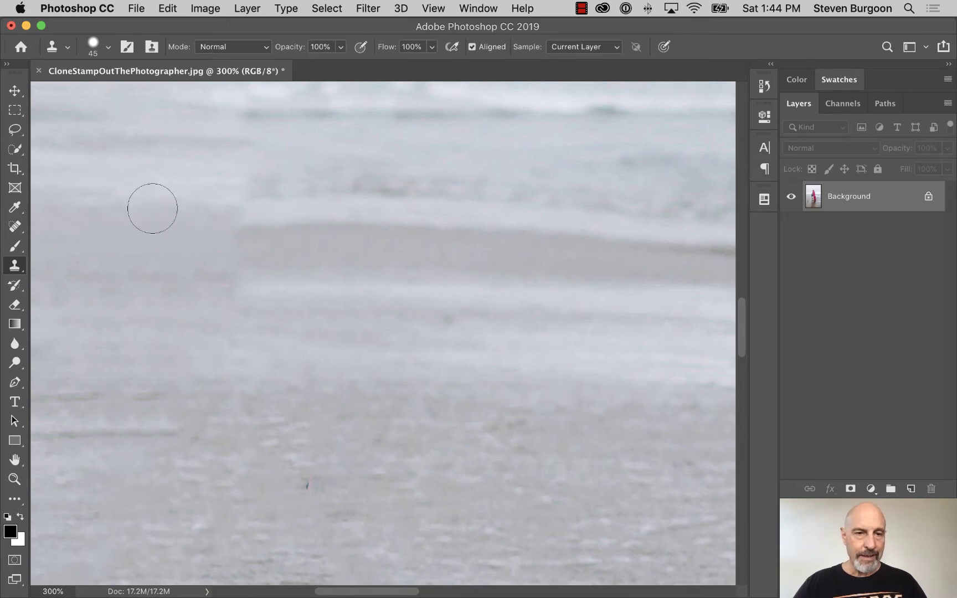
key(alt)
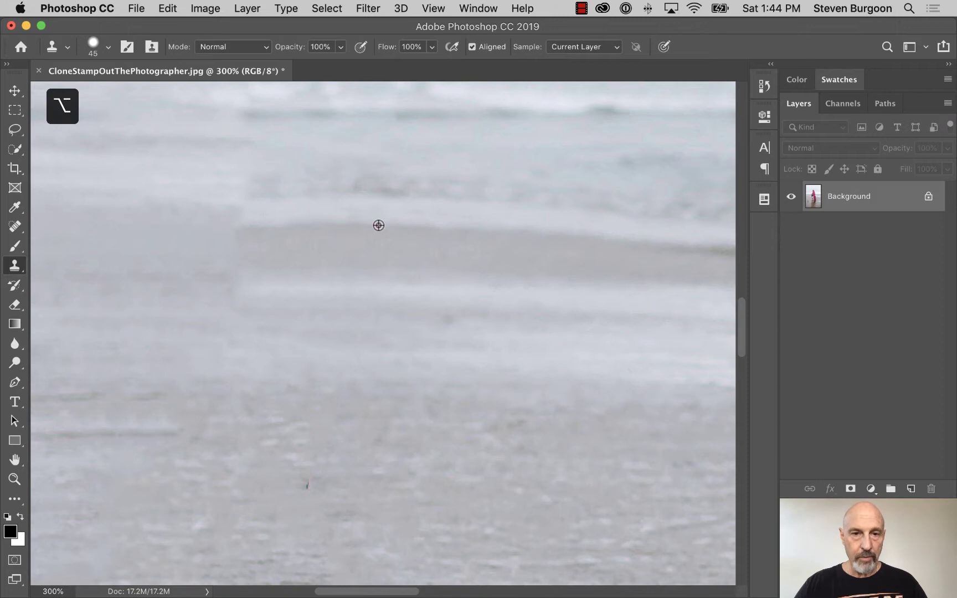
alt+click(378, 224)
click(306, 218)
click(278, 216)
click(240, 213)
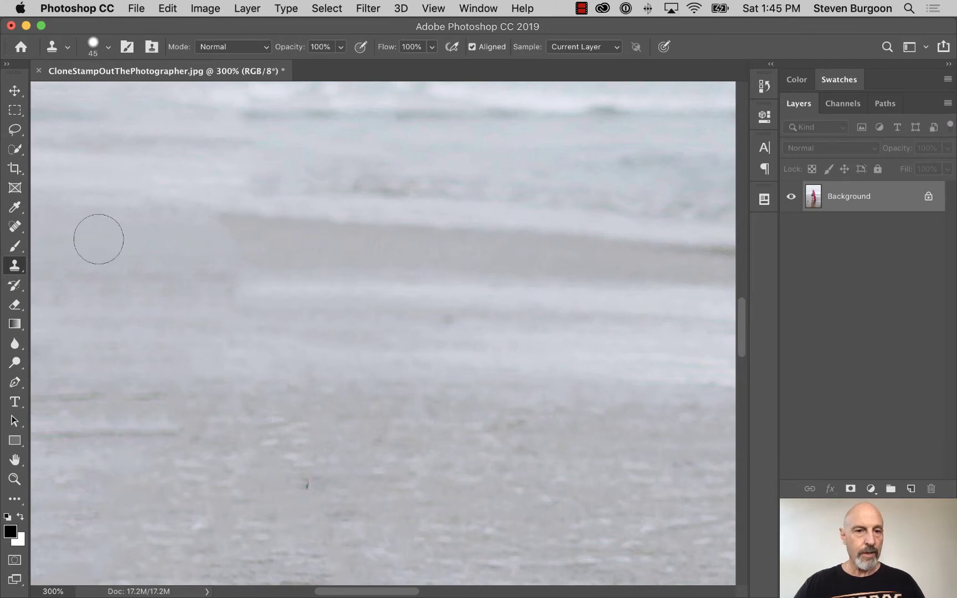
Step: Soften the sand band's abrupt end with the smooth pale tone beside it, and extend the light streak below the band
alt+click(143, 204)
click(226, 218)
click(244, 221)
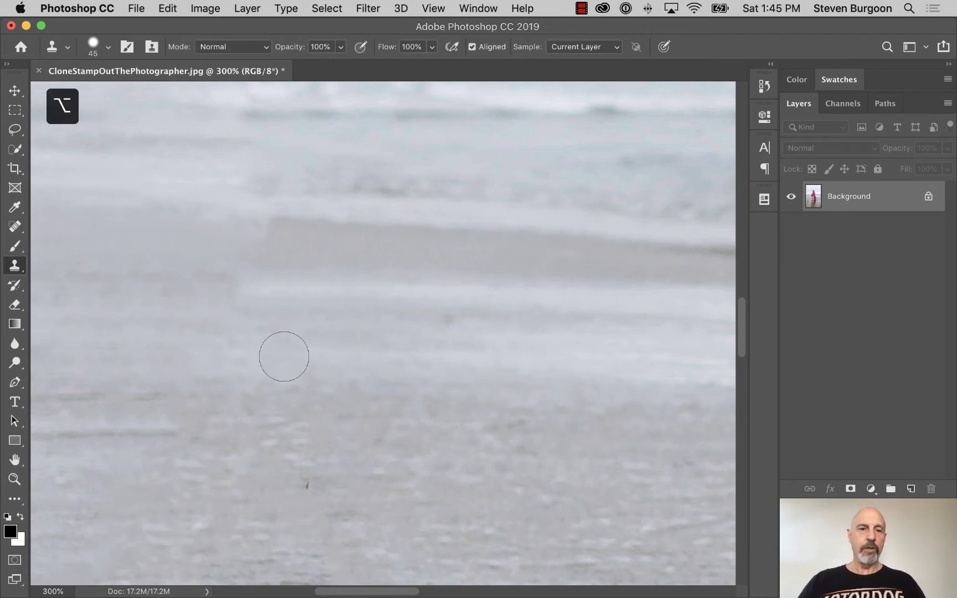
alt+click(260, 286)
click(225, 289)
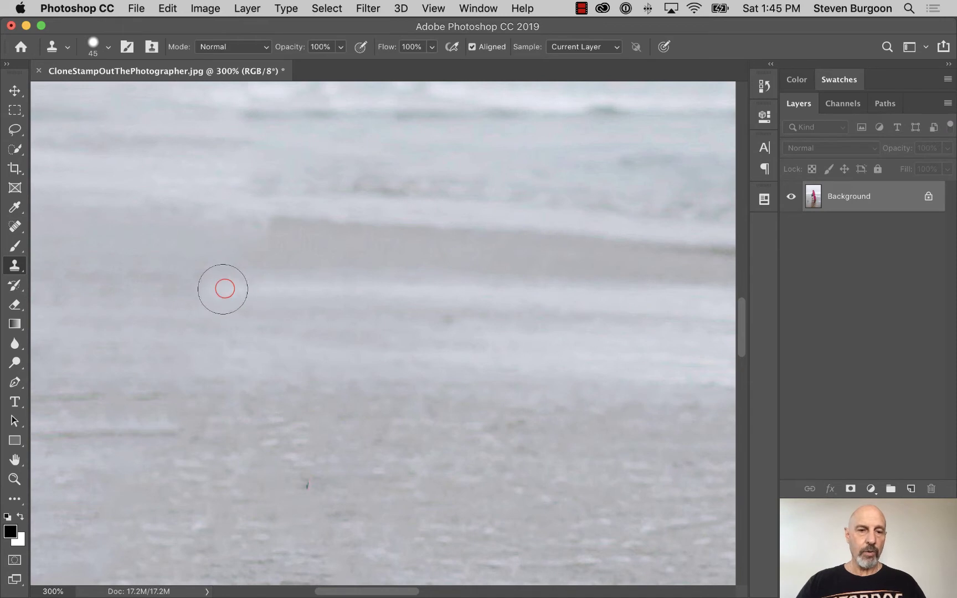
Step: Inspect the retouched shoreline and wet sand, both close up and against the whole photo, for smudges and hard edges
key(super+minus)
key(super+minus)
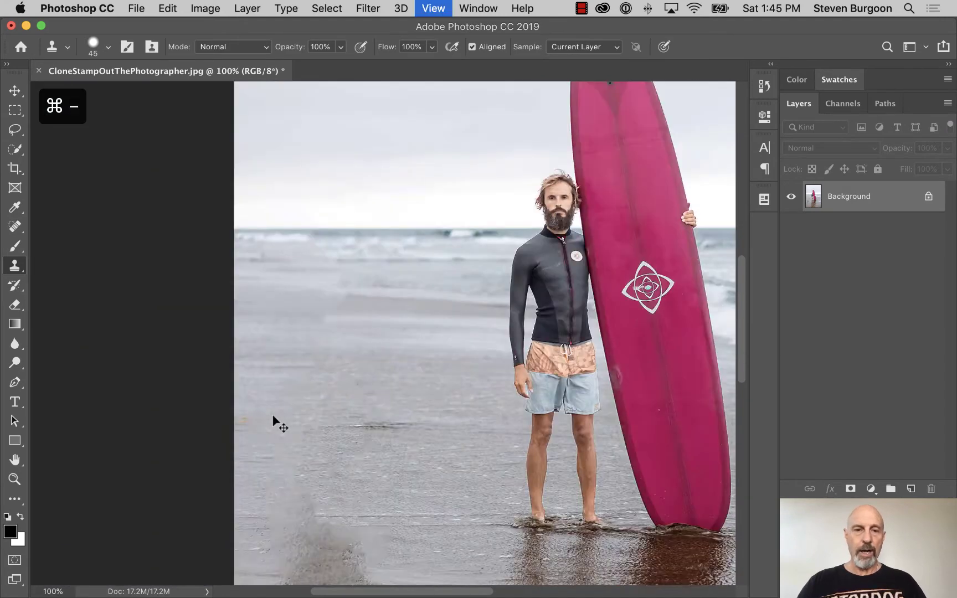
key(super+minus)
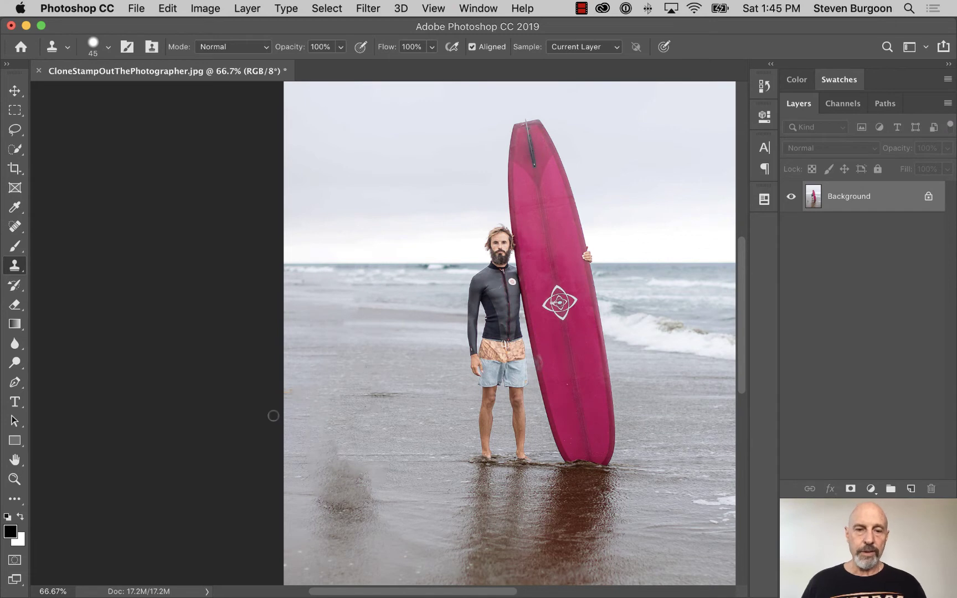
key(super+plus)
key(super+plus)
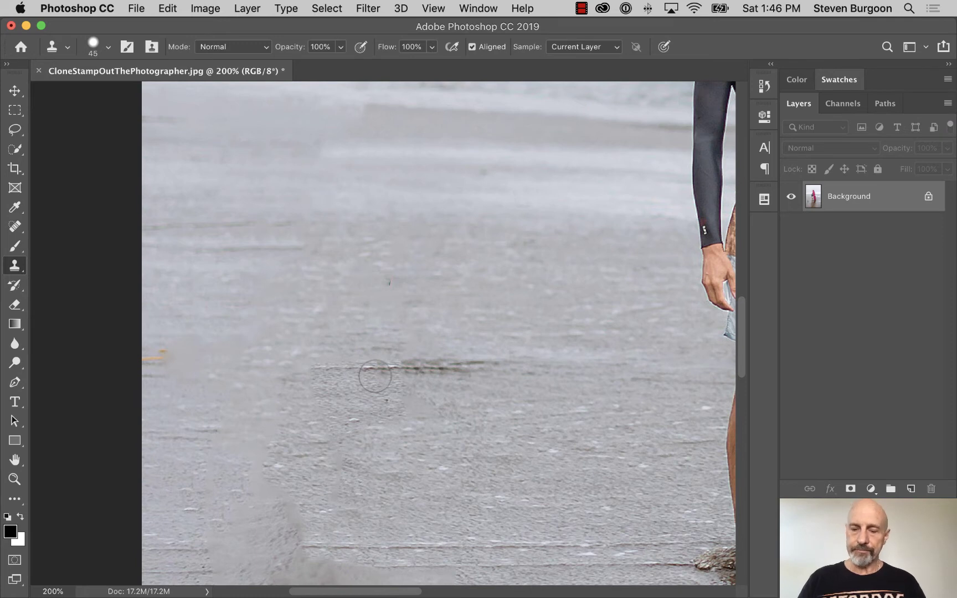
scroll(626, 288, right, 2)
scroll(627, 289, up, 1)
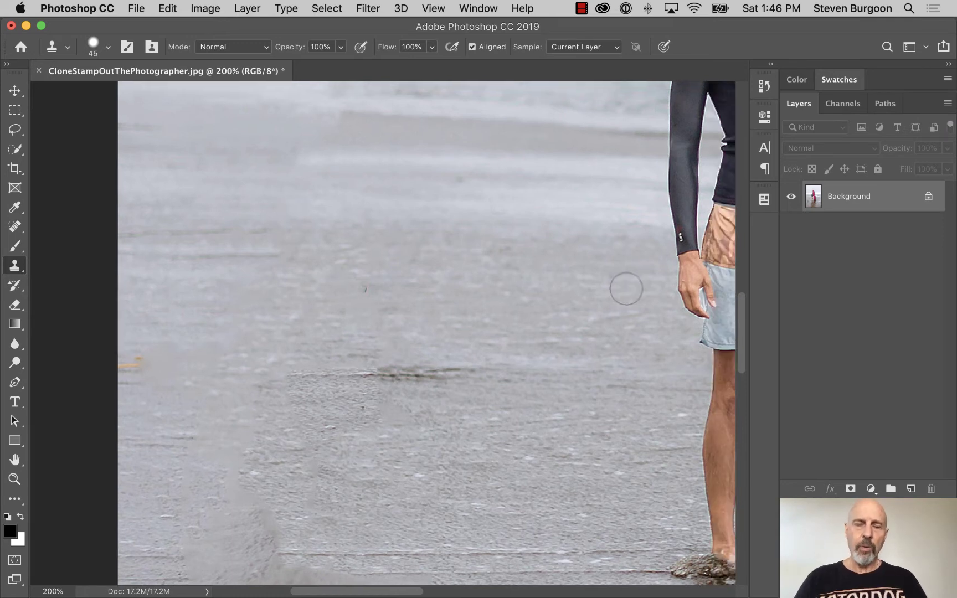
key(super+minus)
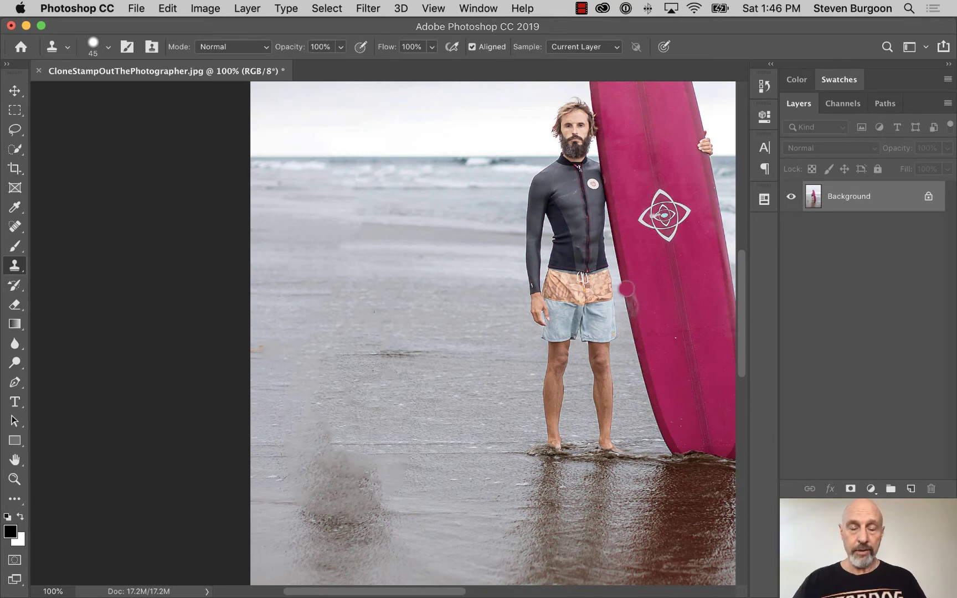
Step: Sample the surfboard's centre stripe above the white logo and clone it down through the middle of the logo
key(space)
drag(665, 269, 471, 371)
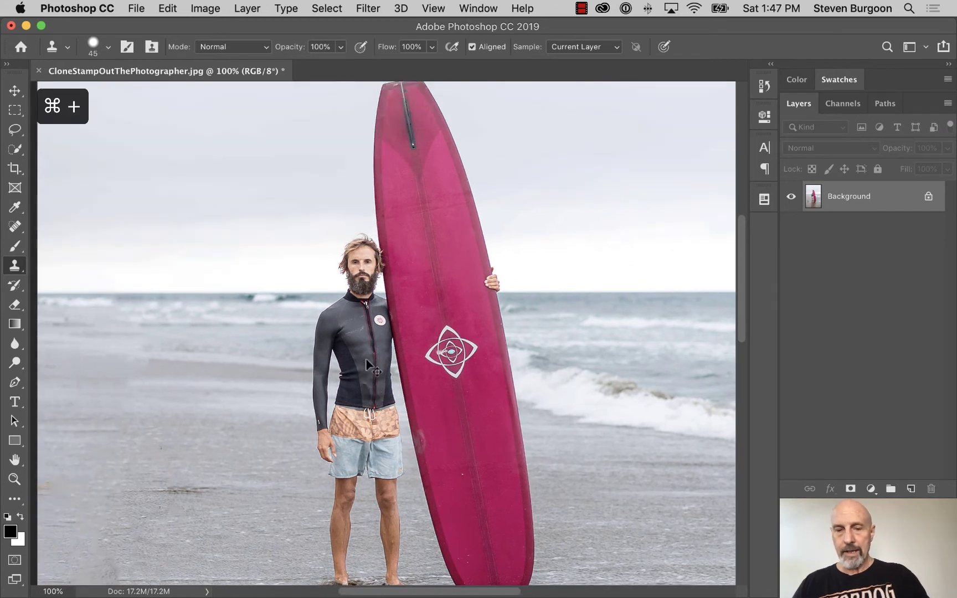
key(super+equal)
key(super+equal)
key(space)
drag(587, 377, 372, 315)
key(super+equal)
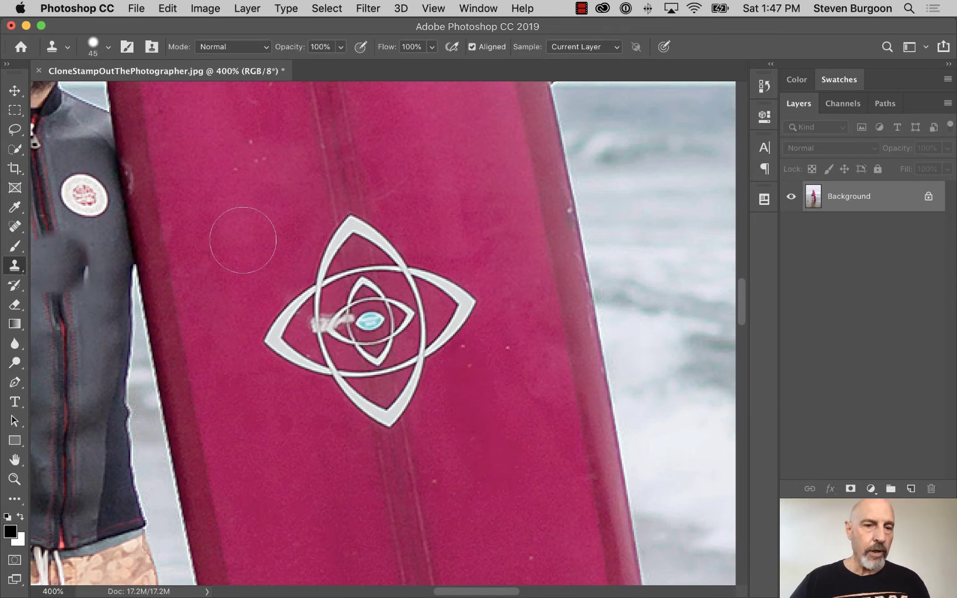
key(alt)
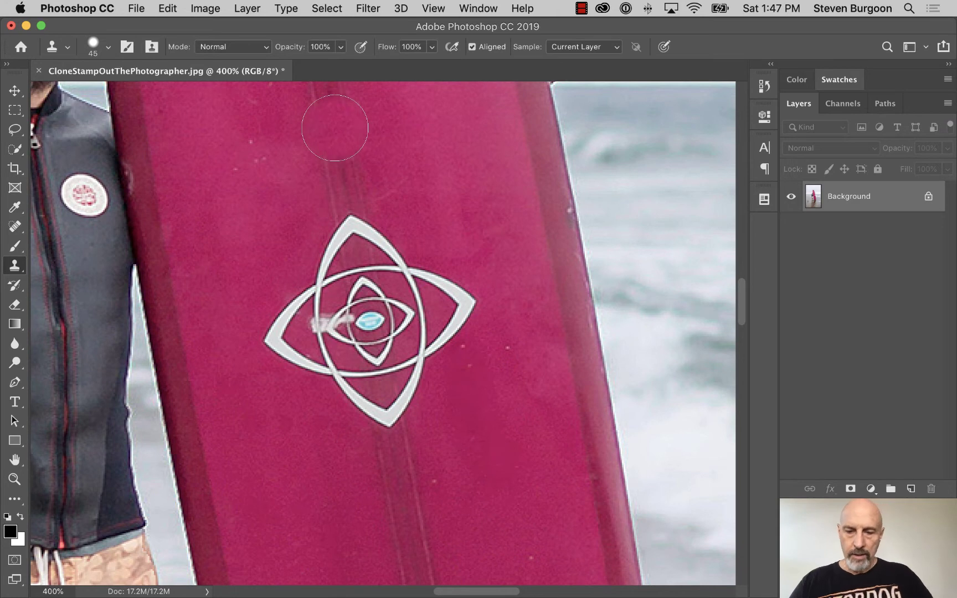
key(super+minus)
key(alt)
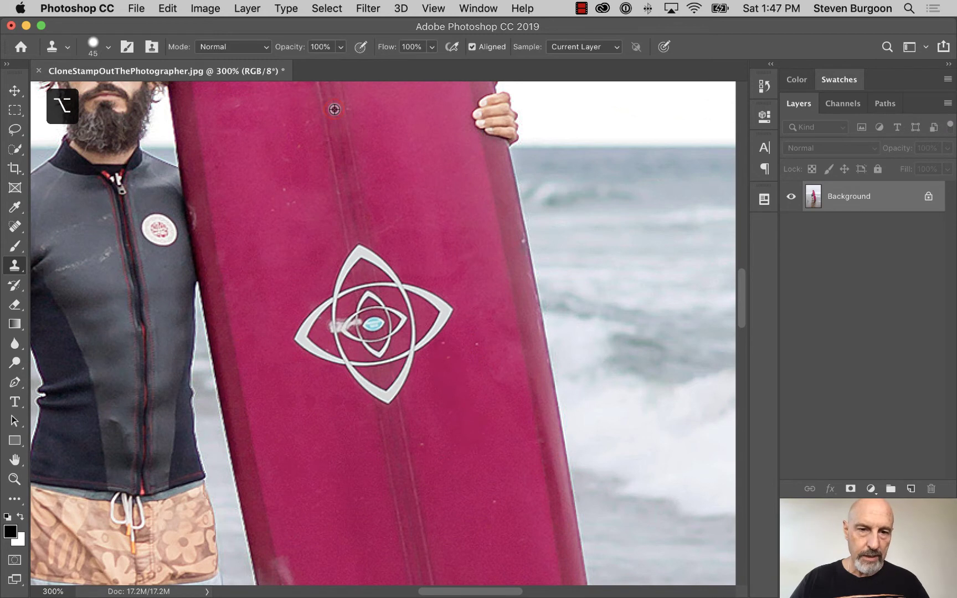
alt+click(334, 110)
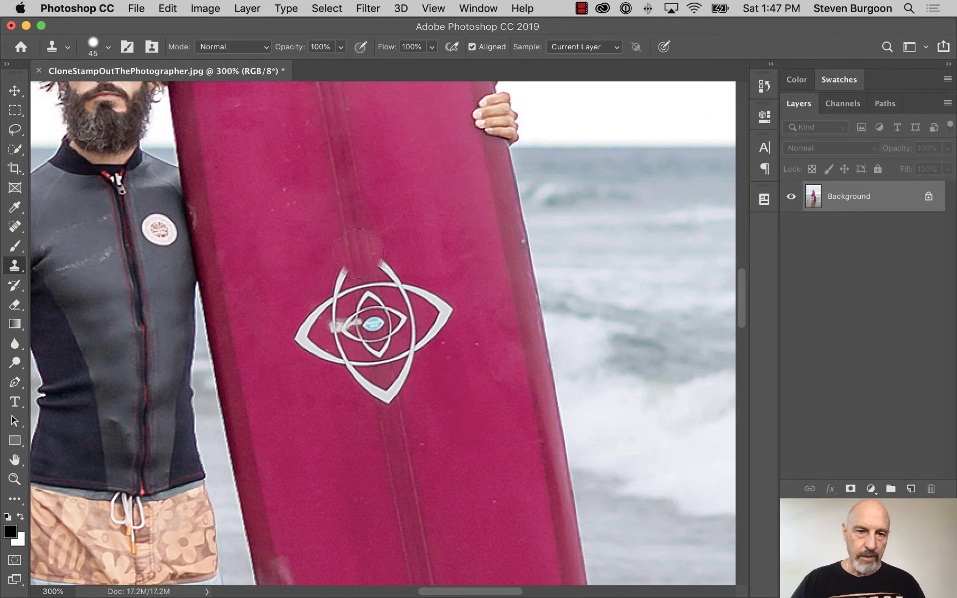
mouse_move(361, 257)
mouse_down()
mouse_move(349, 274)
mouse_move(370, 299)
mouse_move(367, 288)
mouse_move(378, 381)
mouse_move(364, 388)
mouse_move(396, 395)
mouse_up()
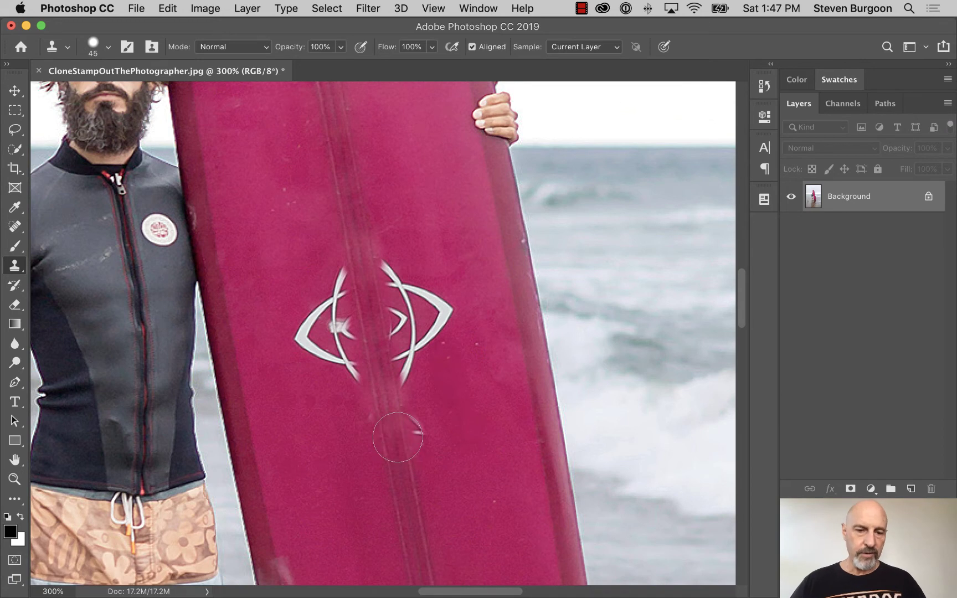
Step: Resample the surfboard's centre stripe below the logo and clone it over the stray marks beneath the logo
key(alt)
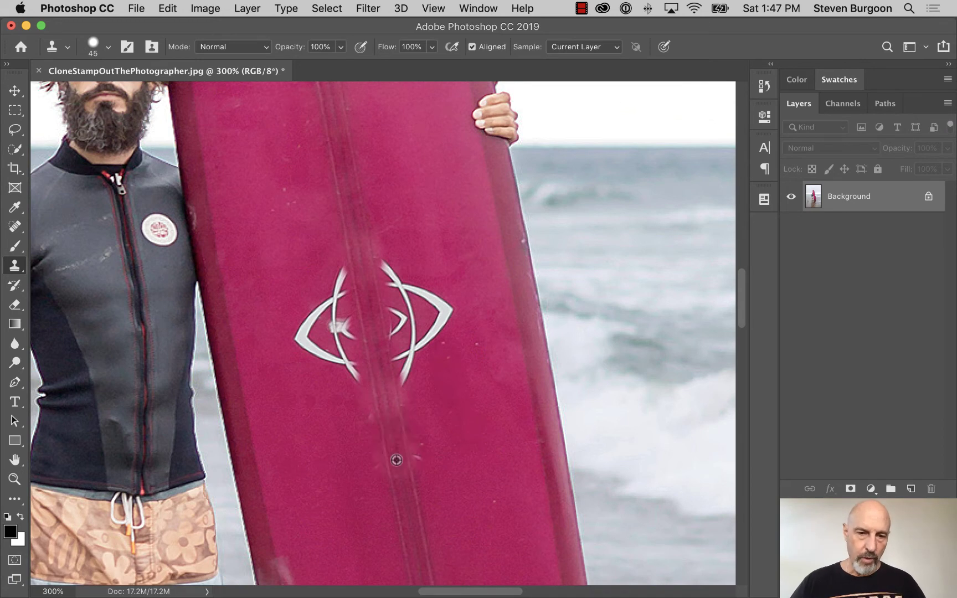
alt+click(397, 458)
click(387, 404)
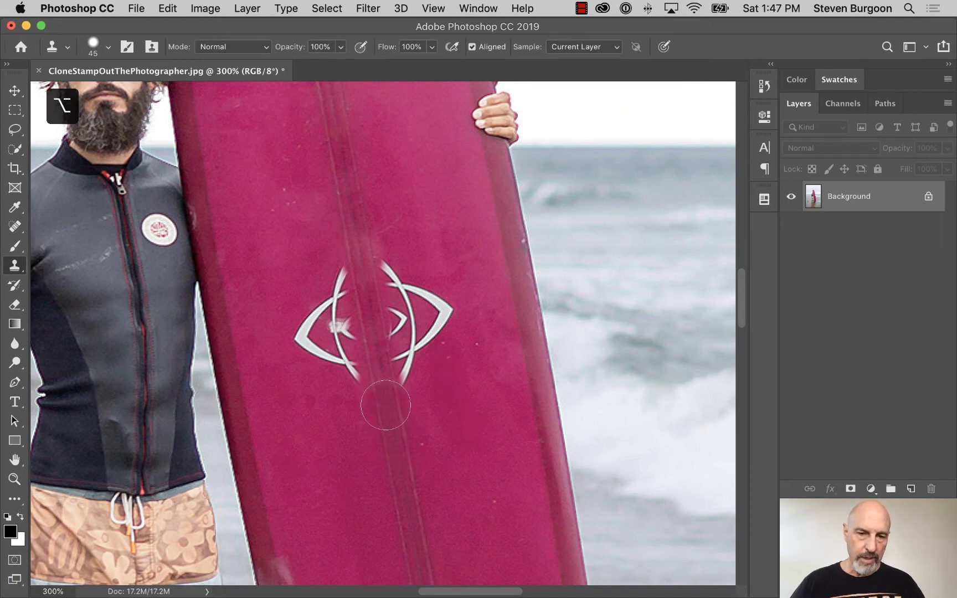
key(alt)
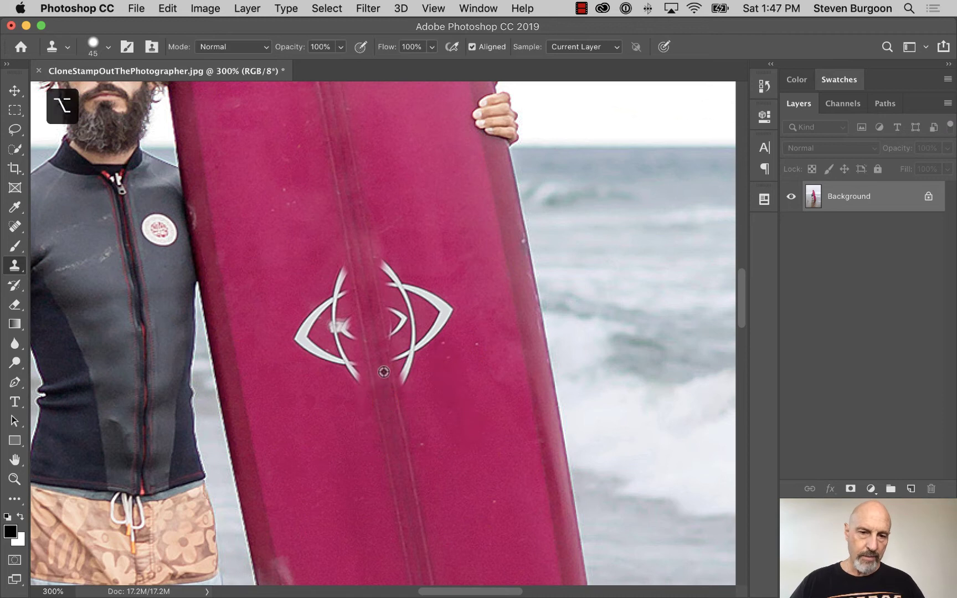
alt+click(383, 374)
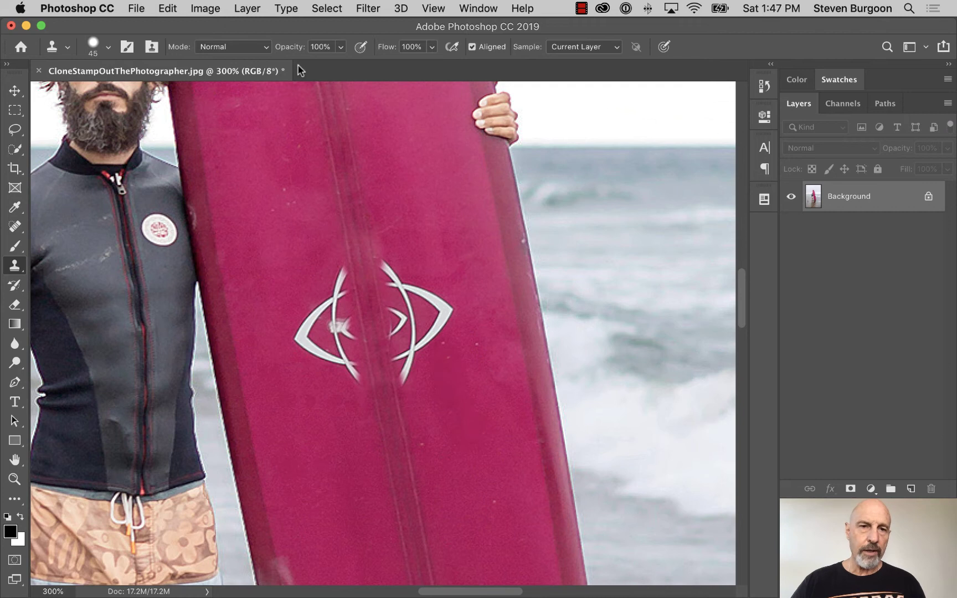
Step: Clone the surfboard's stripe around the logo's lower tips at 87% opacity and reset the Clone Stamp opacity to 100%
drag(293, 51, 285, 52)
key(alt)
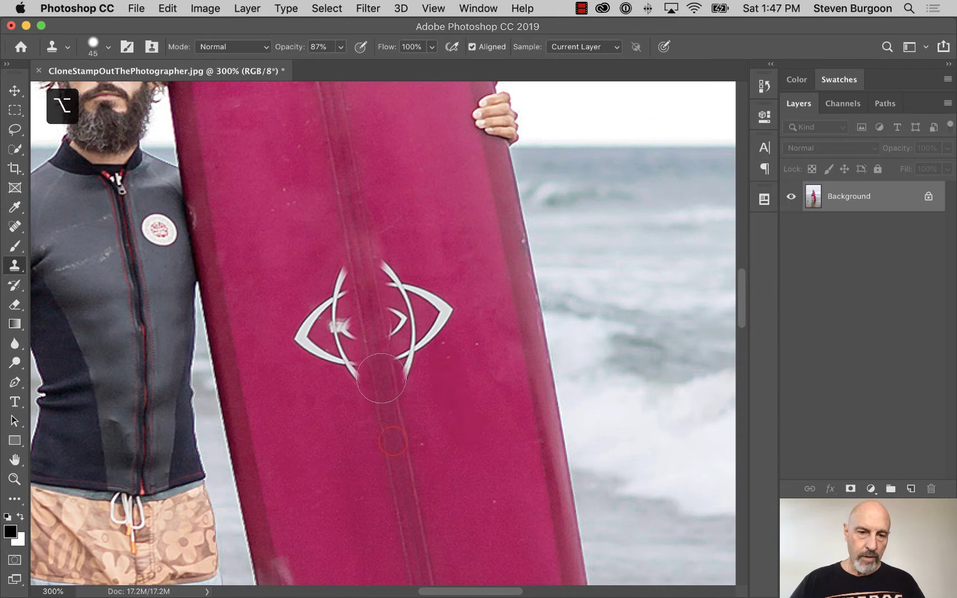
alt+click(381, 376)
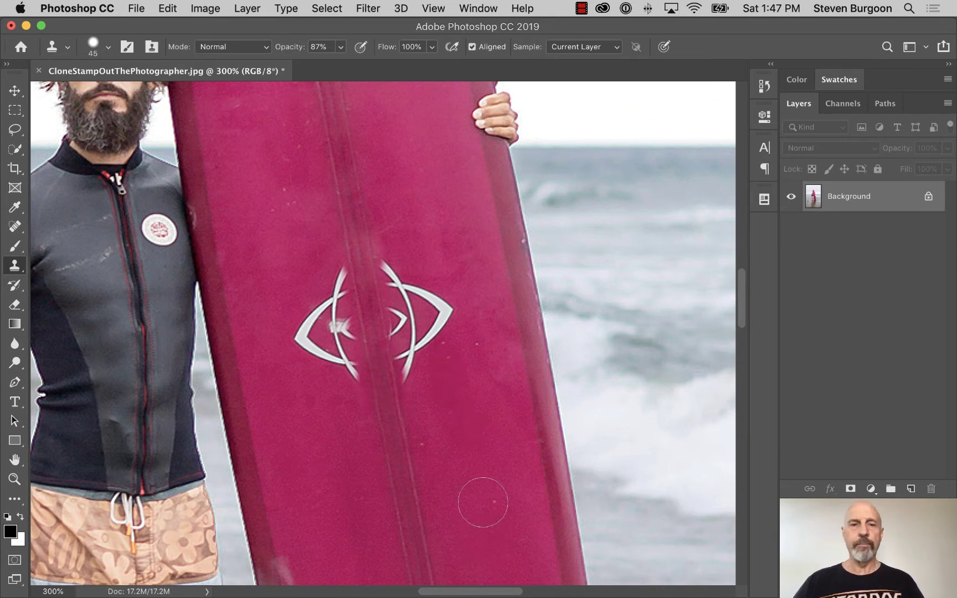
drag(284, 50, 310, 47)
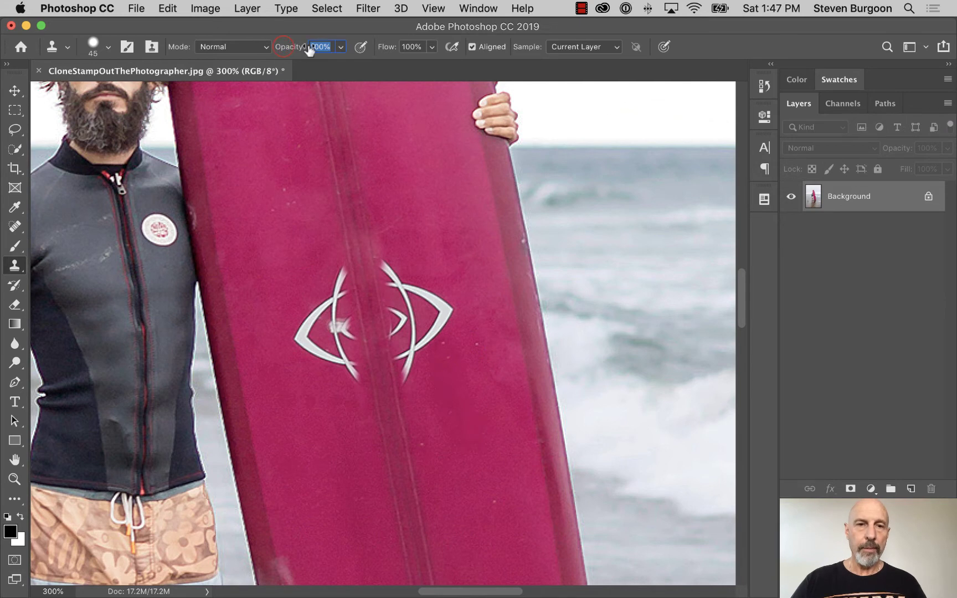
Step: Reduce the Clone Stamp brush to 35 px and clone clean board surface over the outer point of the logo's right half
alt+click(467, 262)
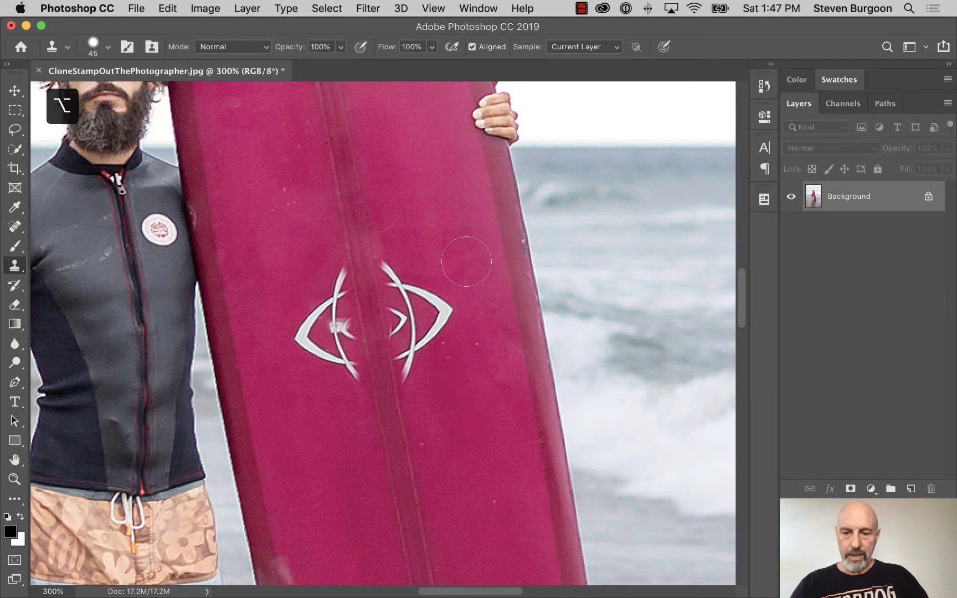
key(bracketleft)
key(bracketleft)
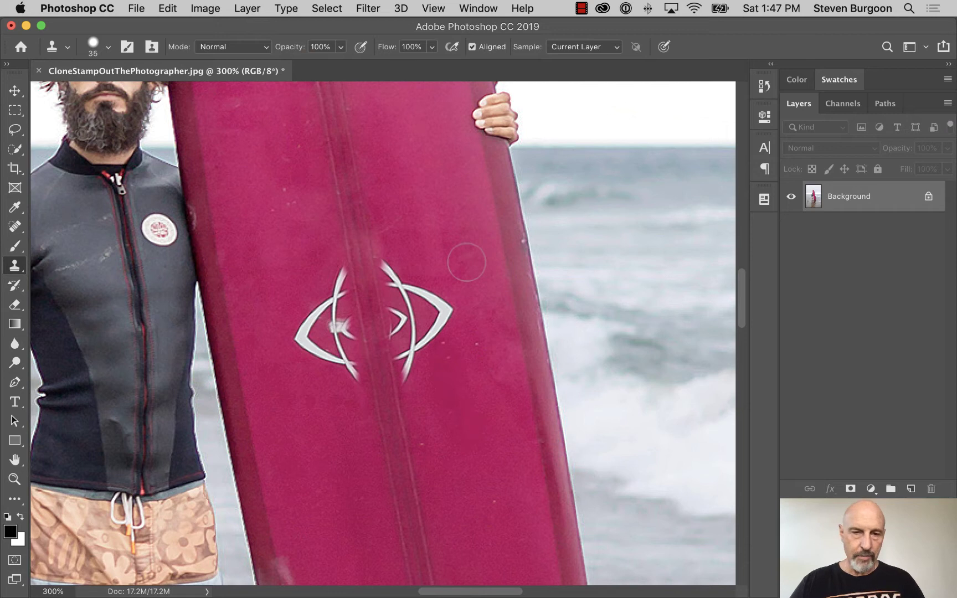
alt+click(466, 260)
click(443, 311)
mouse_move(435, 298)
mouse_down()
mouse_move(415, 291)
mouse_move(428, 330)
mouse_move(417, 349)
mouse_up()
Step: Resample clean board beside the logo and clone out the lower curves of its right half
alt+click(493, 353)
alt+click(442, 360)
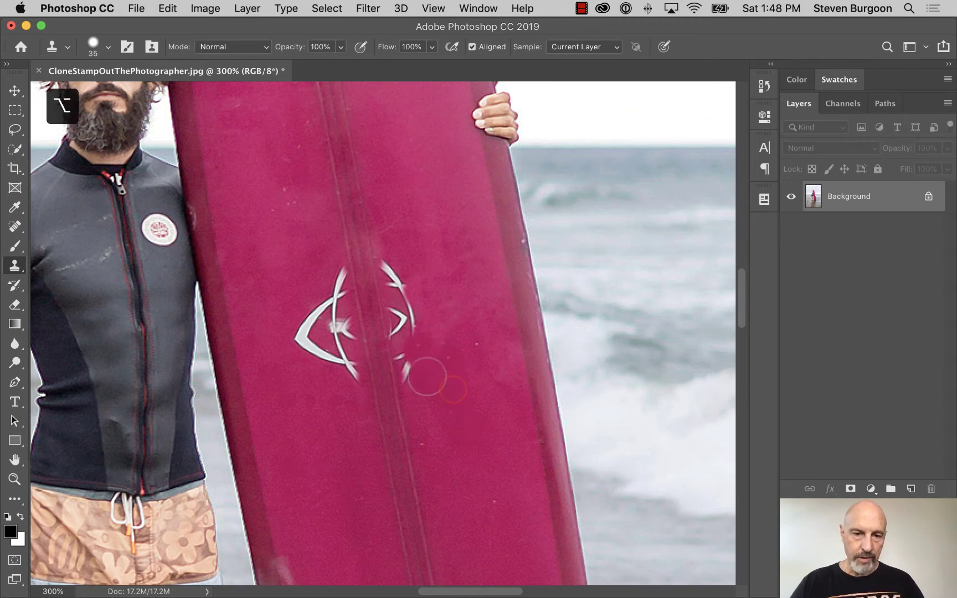
alt+click(452, 364)
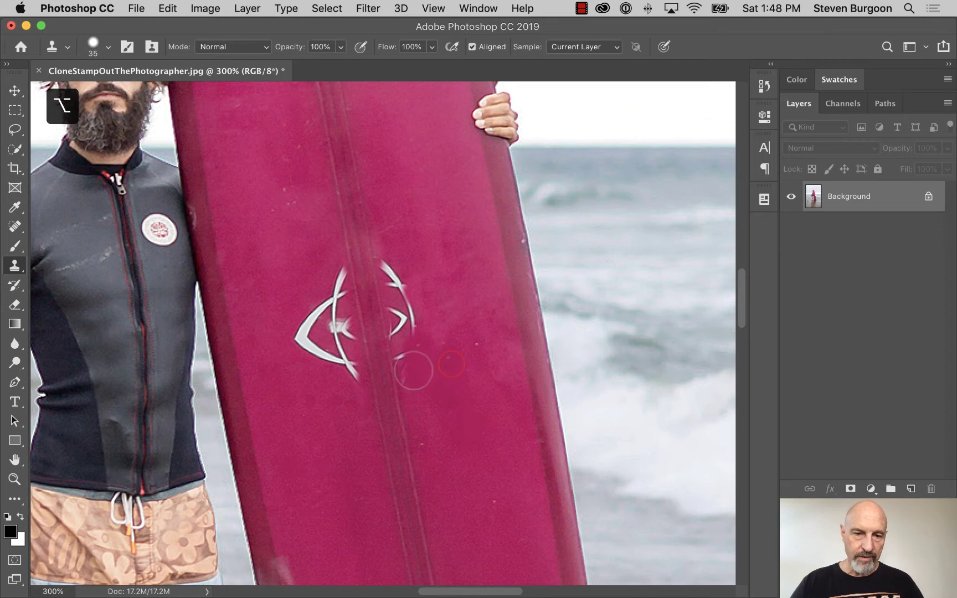
alt+click(419, 371)
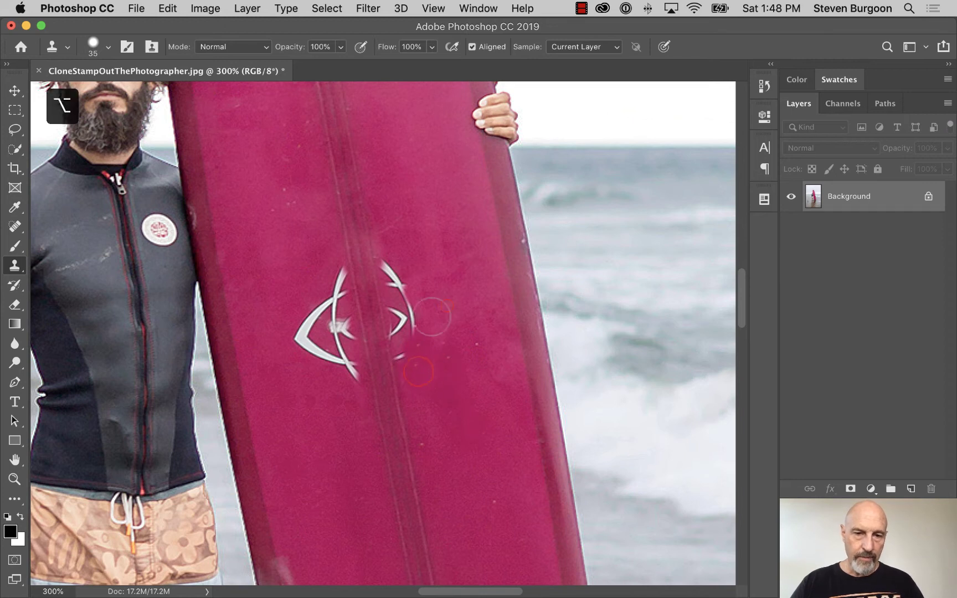
Step: Resample clean board nearby and clone out the upper arc of the logo's right half
alt+click(433, 291)
drag(406, 305, 412, 313)
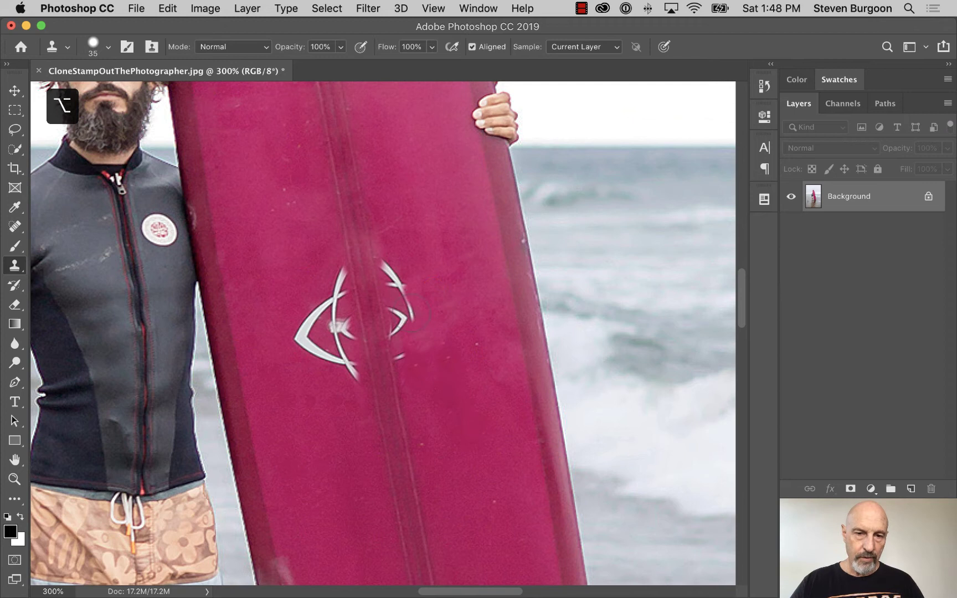
alt+click(410, 288)
drag(410, 259, 393, 272)
alt+click(422, 226)
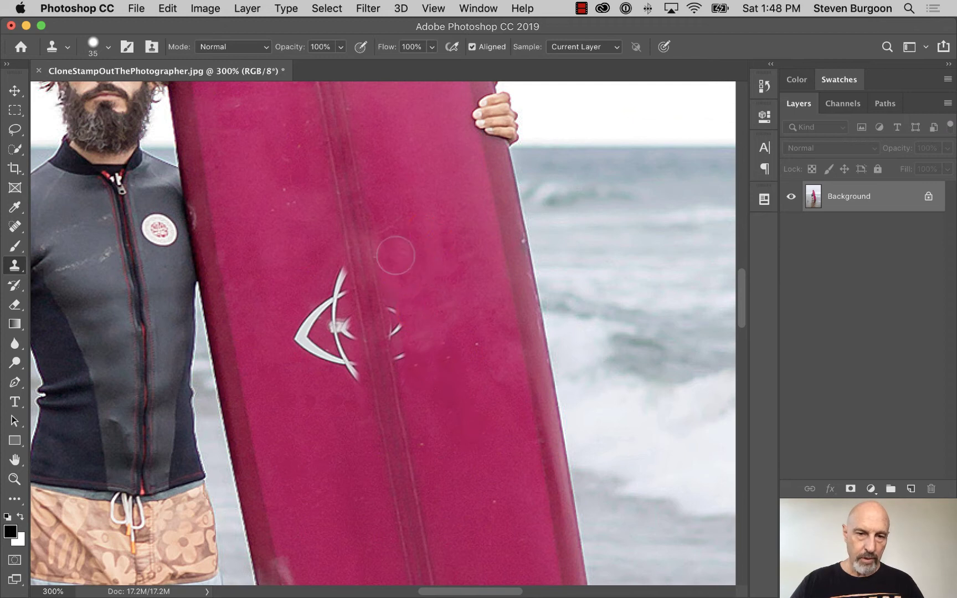
Step: Reduce the brush to 25 px and clone out the remaining logo fragments along the right edge of the centre stripe
key(bracketleft)
alt+click(446, 294)
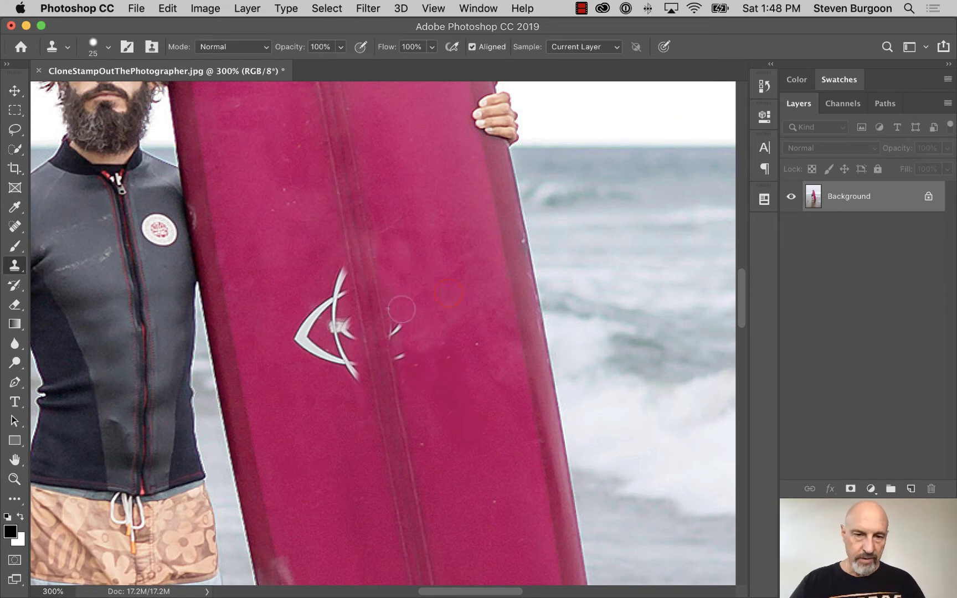
alt+click(424, 336)
alt+click(440, 348)
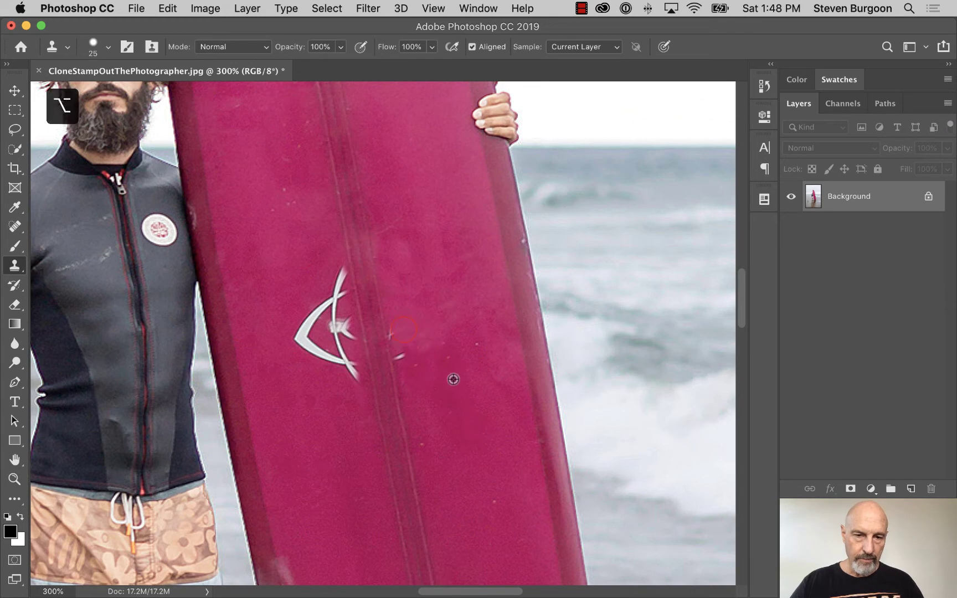
mouse_move(412, 352)
mouse_down()
mouse_move(409, 352)
mouse_move(414, 313)
mouse_move(408, 357)
mouse_up()
alt+click(412, 314)
alt+click(423, 299)
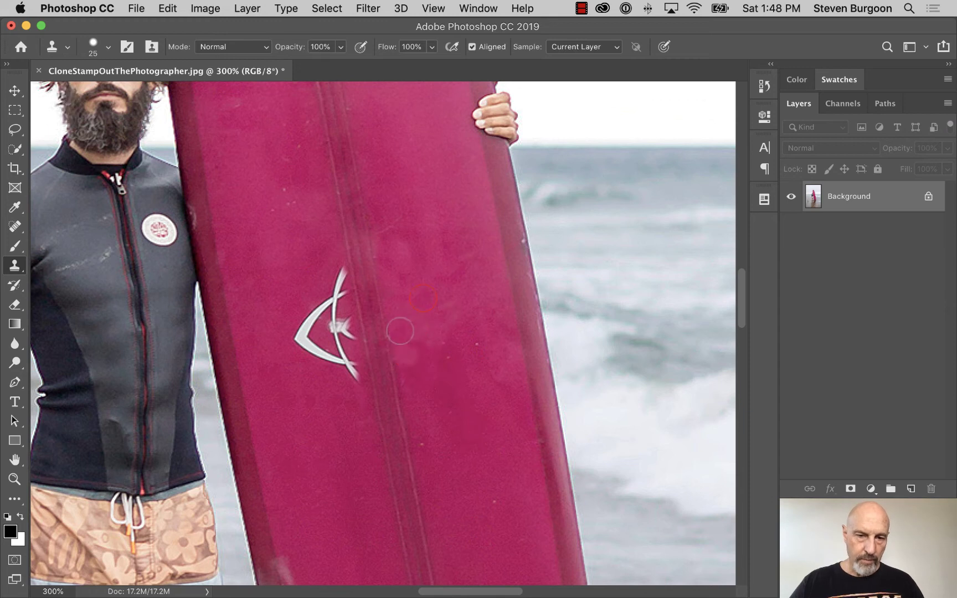
alt+click(424, 271)
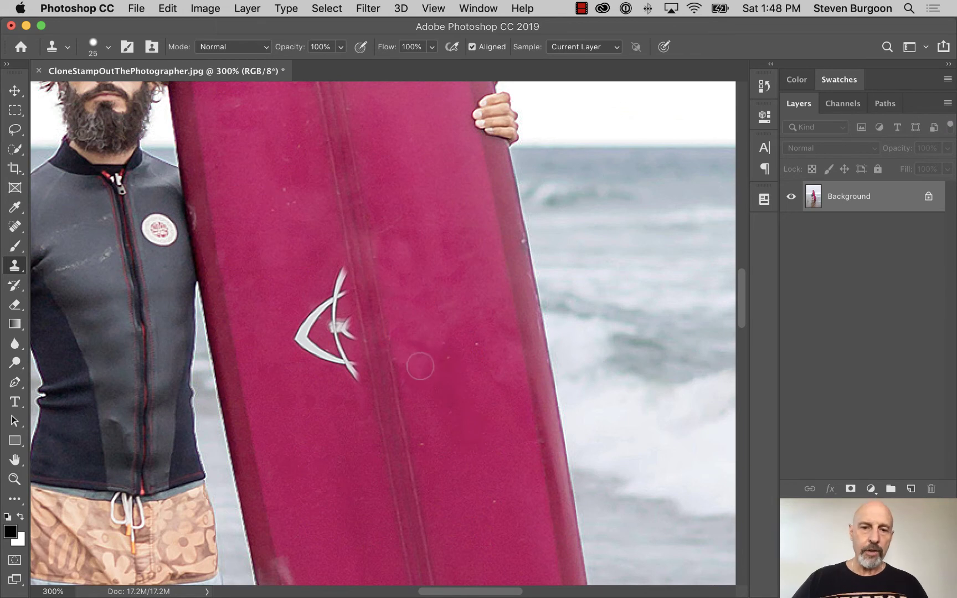
click(417, 382)
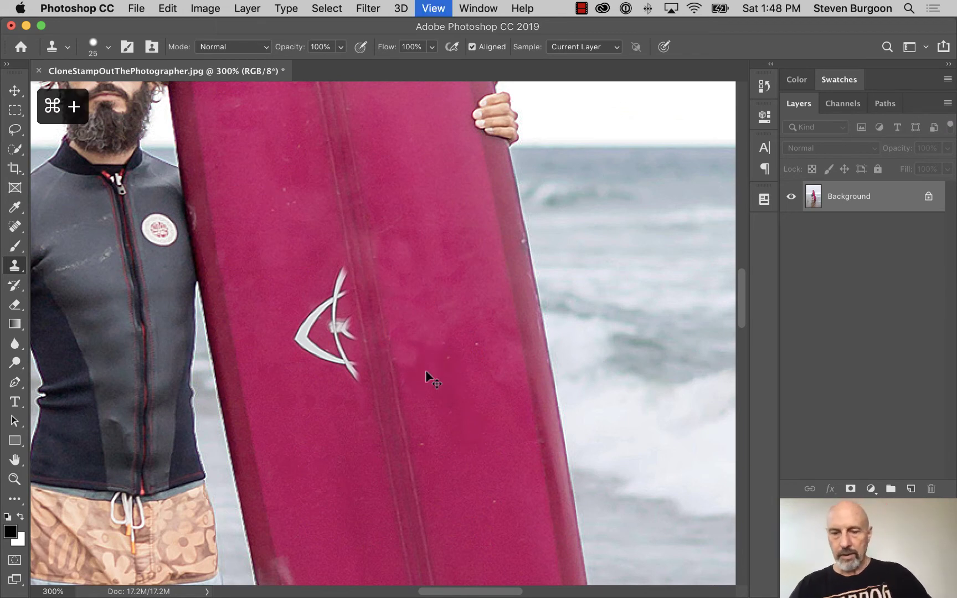
Step: Lower the Clone Stamp opacity to 81% and clone clean board texture over the light blotches right of the centre stripe
key(super+plus)
key(super+plus)
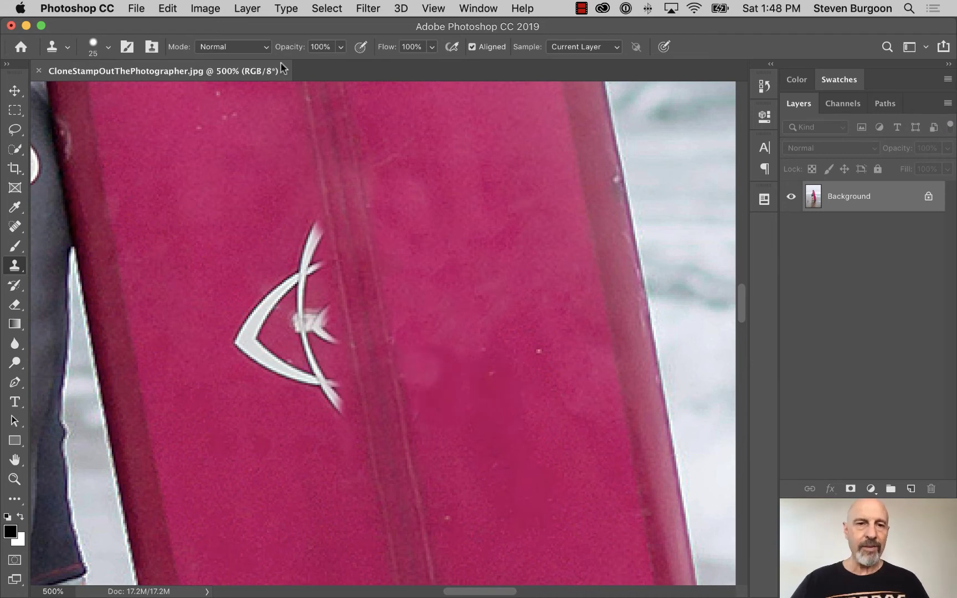
drag(294, 51, 281, 51)
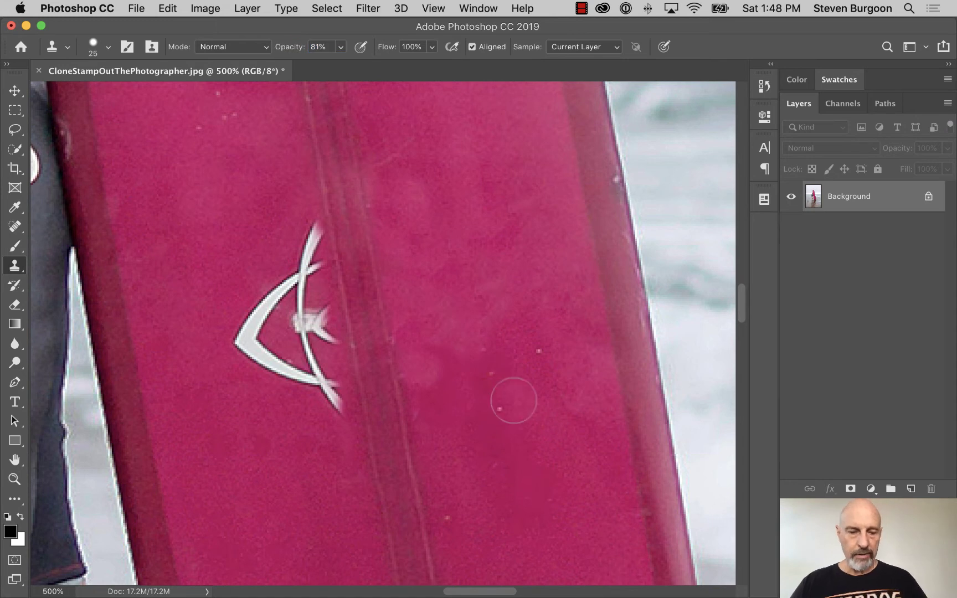
key(alt)
alt+click(555, 401)
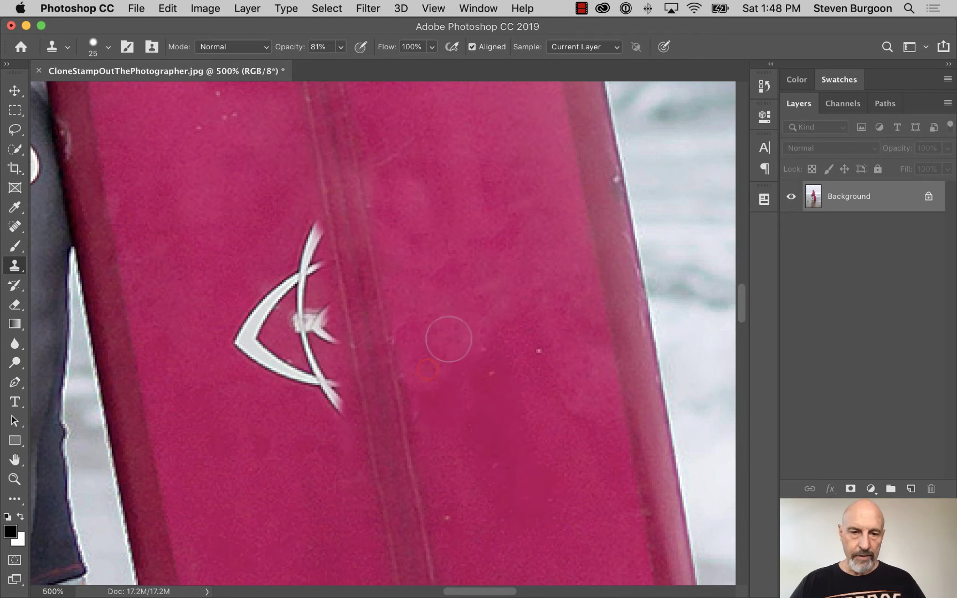
alt+click(551, 395)
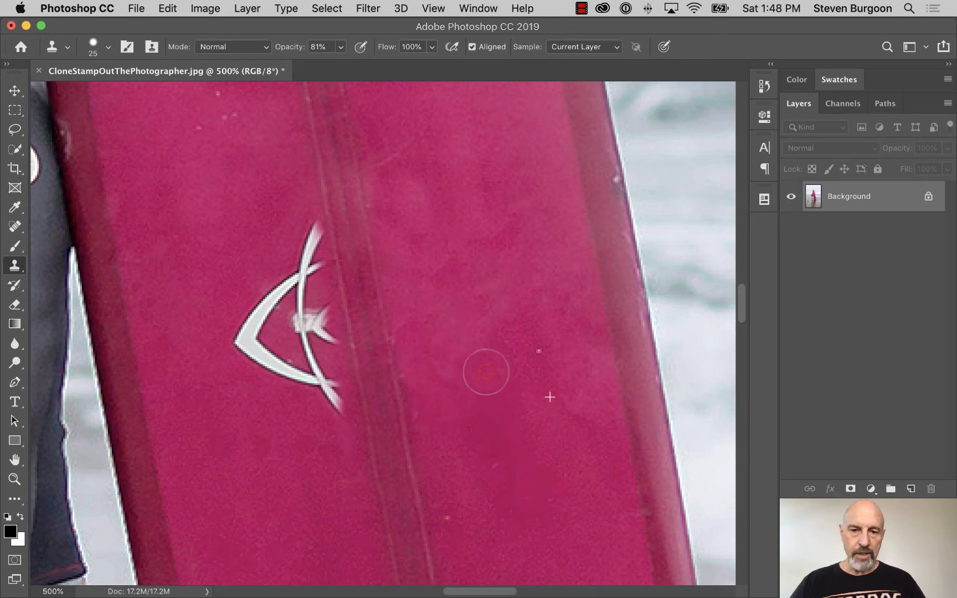
Step: Lower the opacity to 66% and clone over the remaining specks and uneven patches on the board's right half
drag(299, 47, 280, 49)
alt+click(563, 344)
click(514, 401)
alt+click(502, 325)
click(540, 355)
alt+click(465, 346)
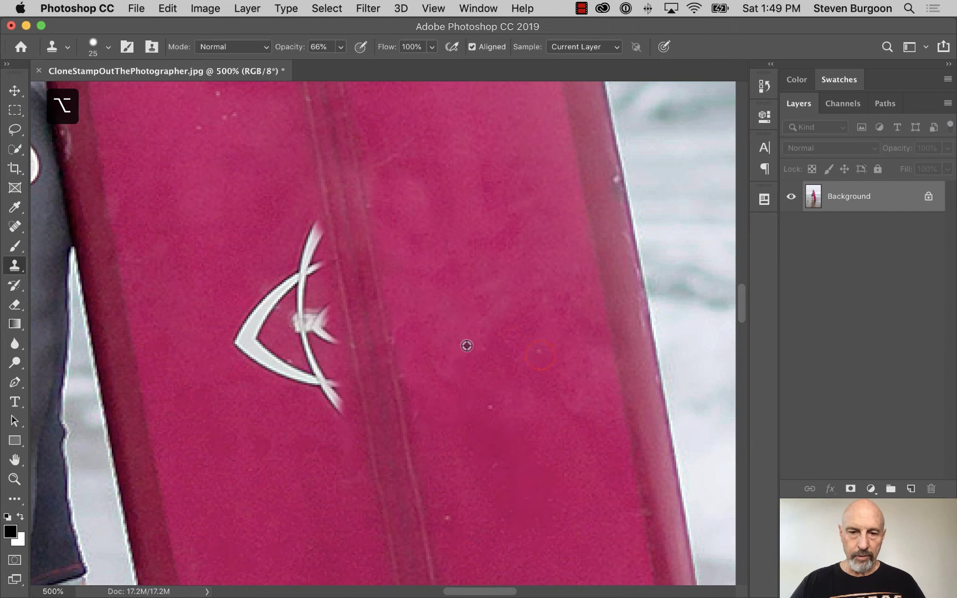
alt+click(588, 459)
click(513, 401)
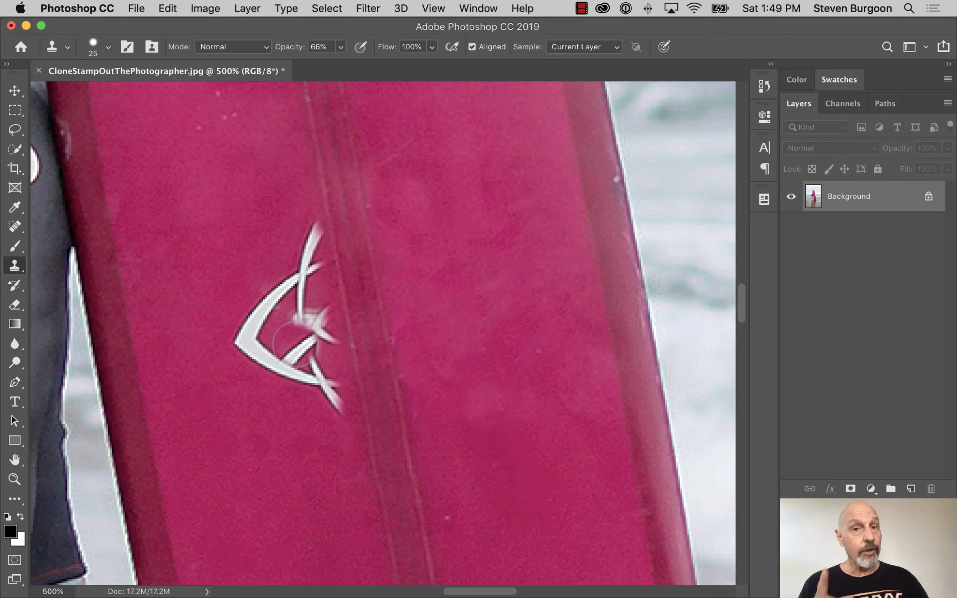
Step: Set the Clone Stamp to sample from All Layers
click(570, 47)
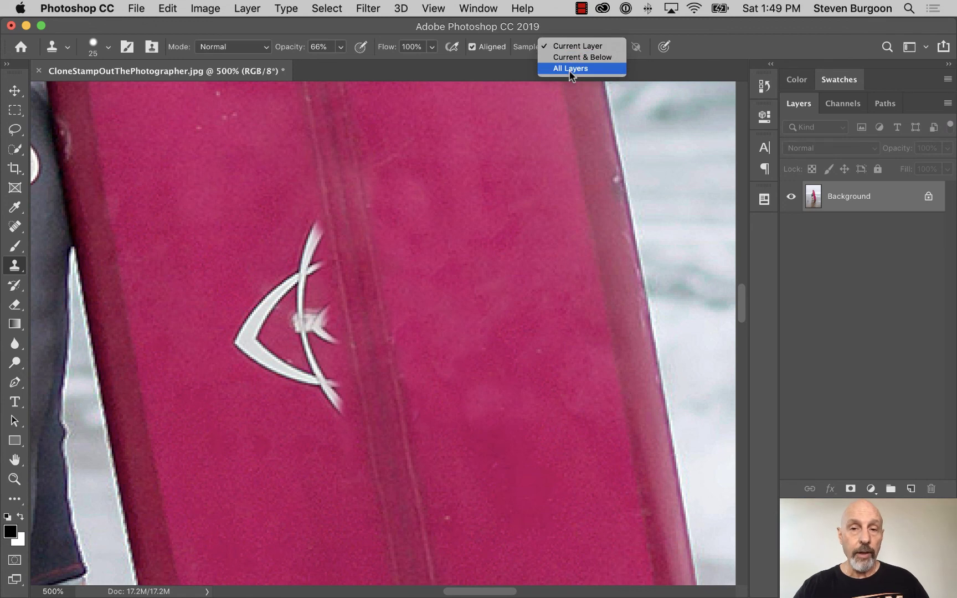
click(569, 68)
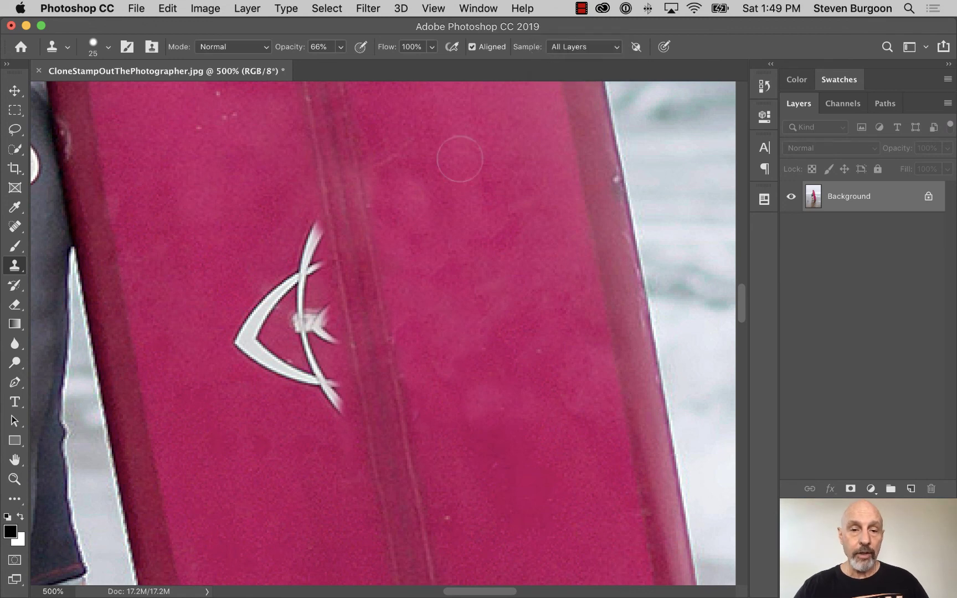